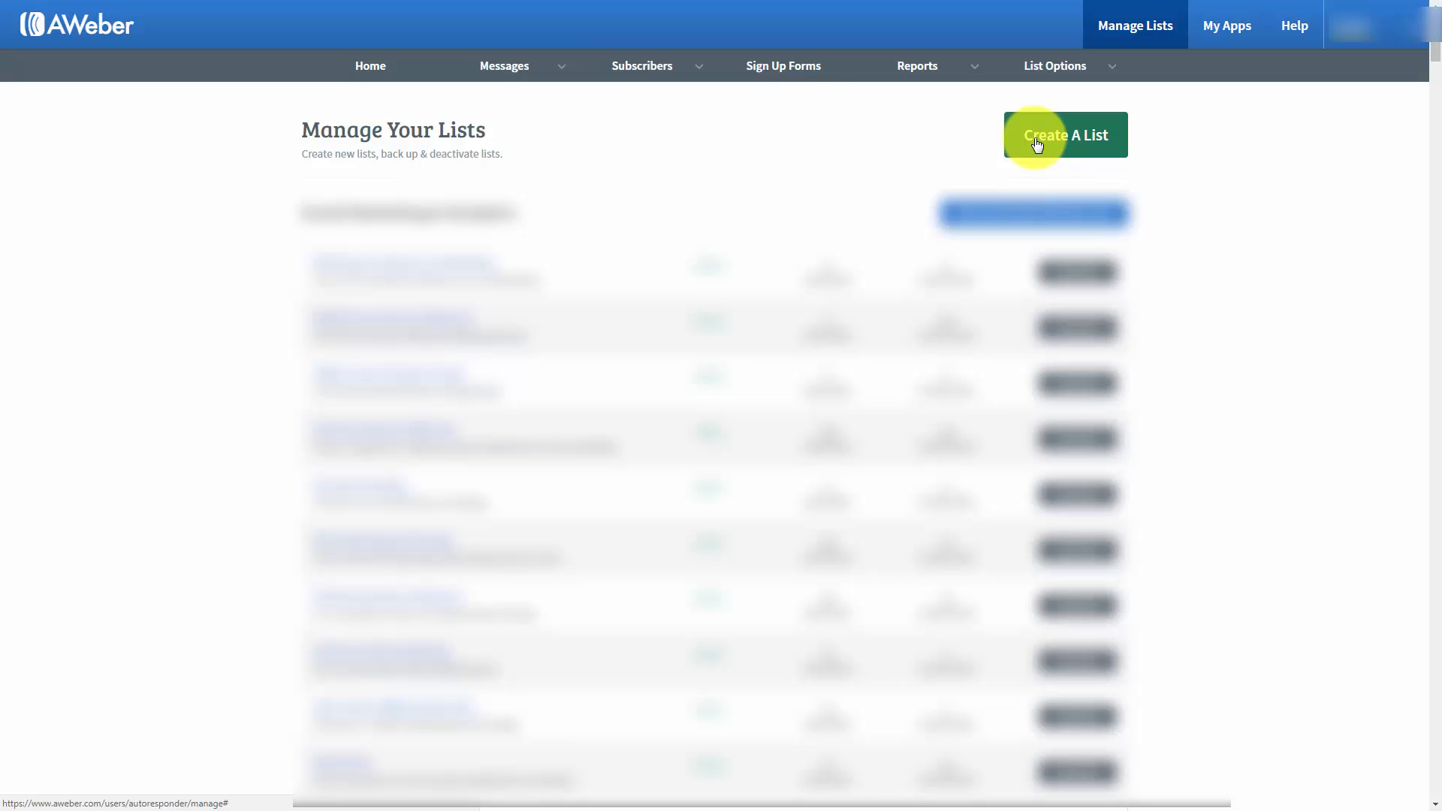
click(1037, 142)
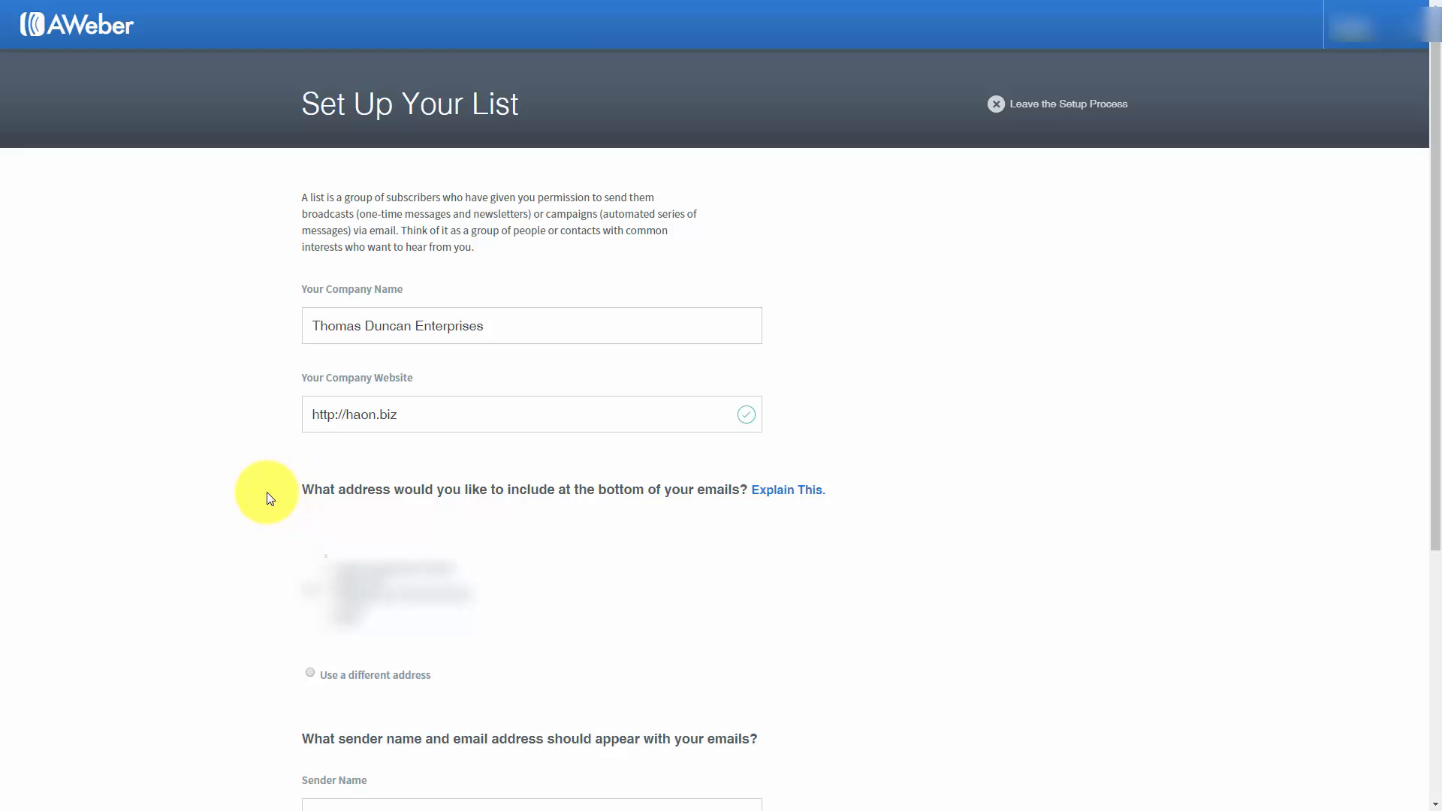
click(311, 675)
scroll(563, 628, down, 6)
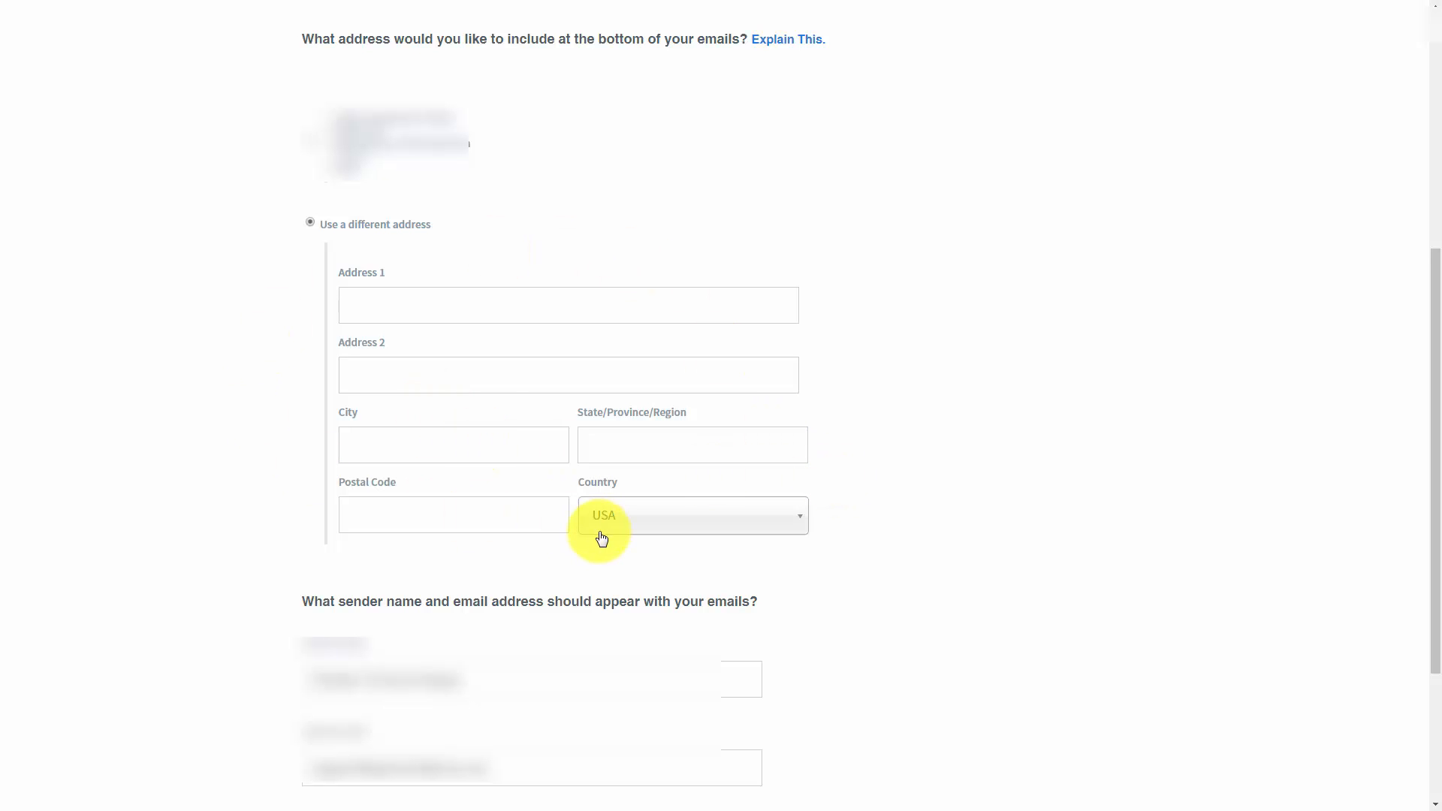
scroll(601, 538, down, 2)
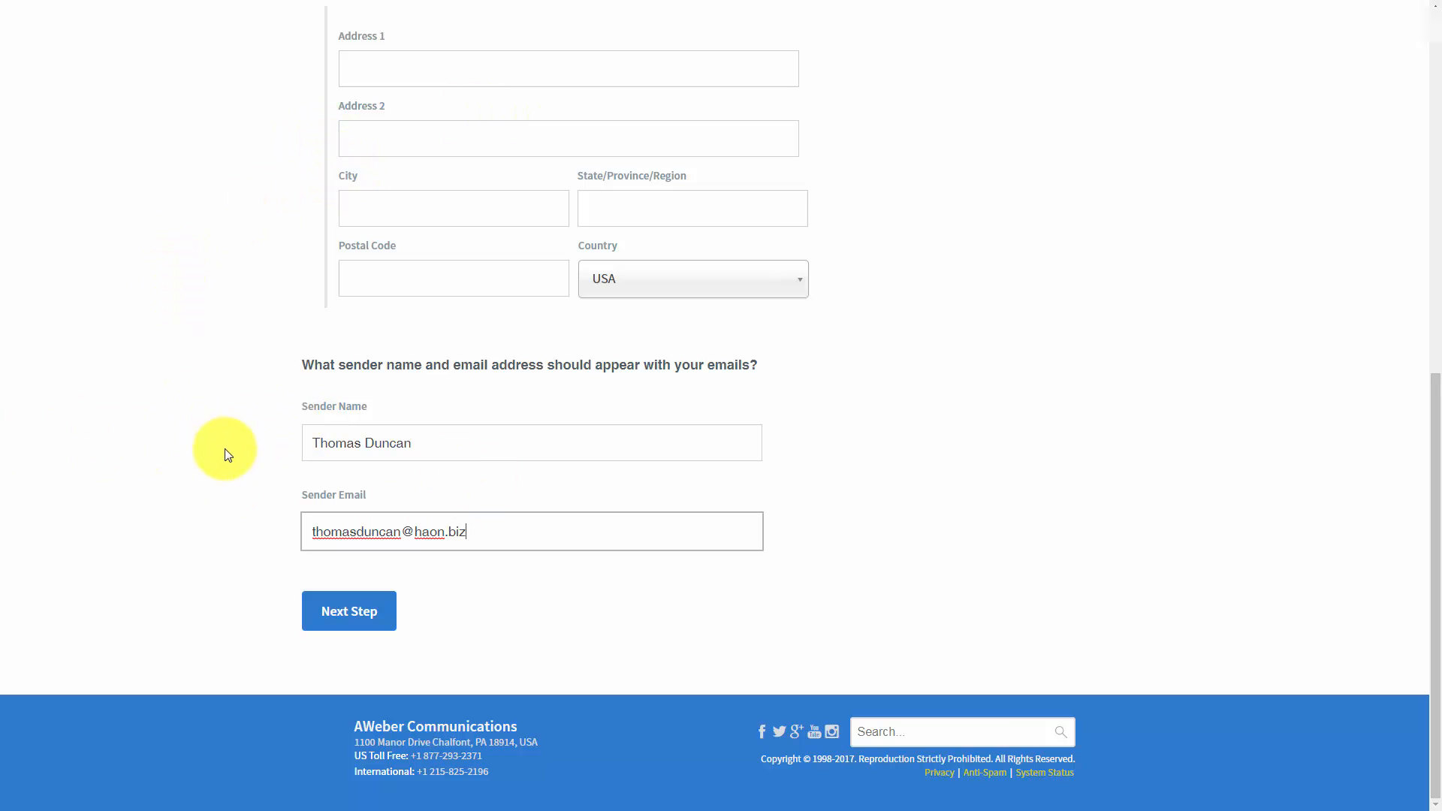
click(365, 624)
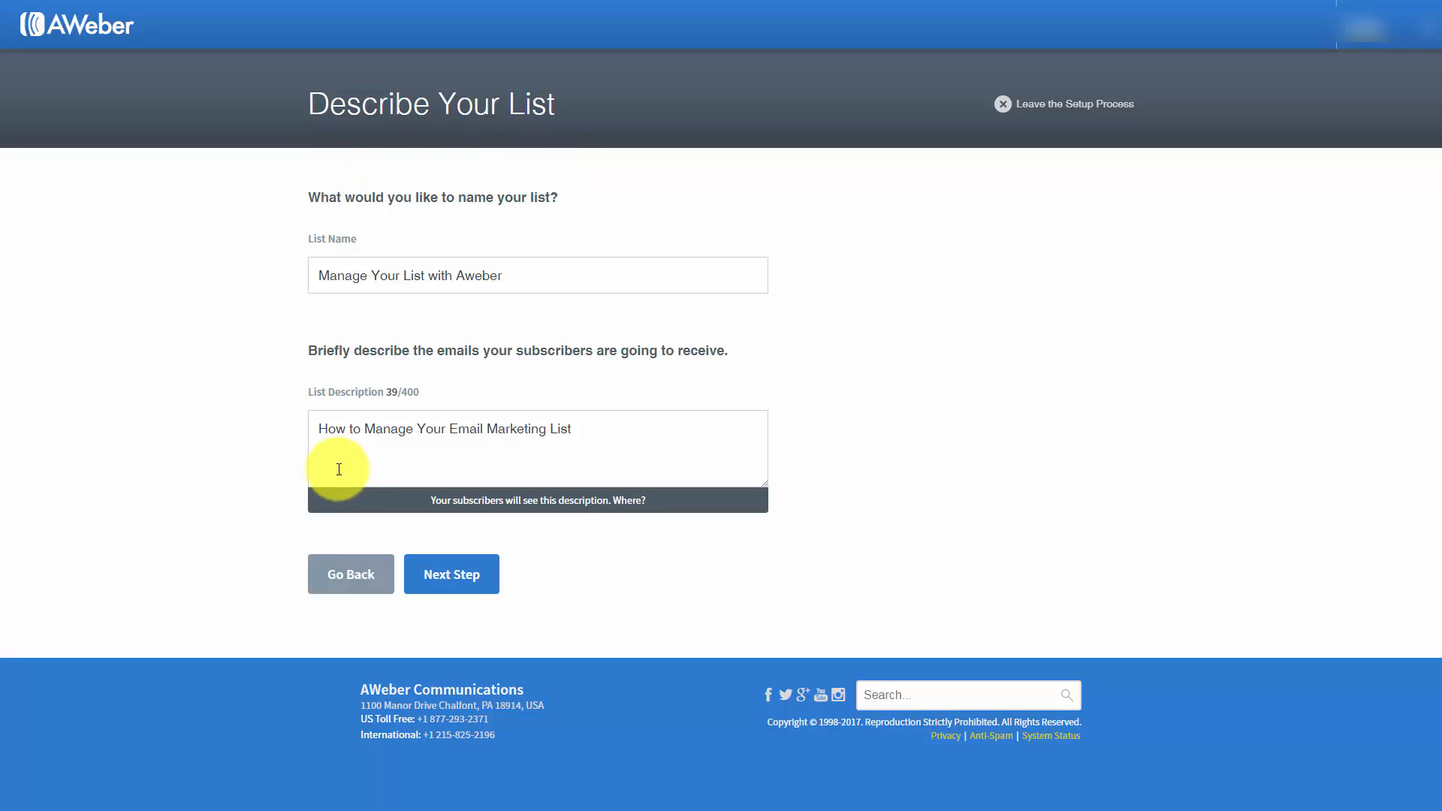
Name the list "Manage Your List with Aweber" and describe it as "How to Manage Your Email Marketing List"
click(450, 582)
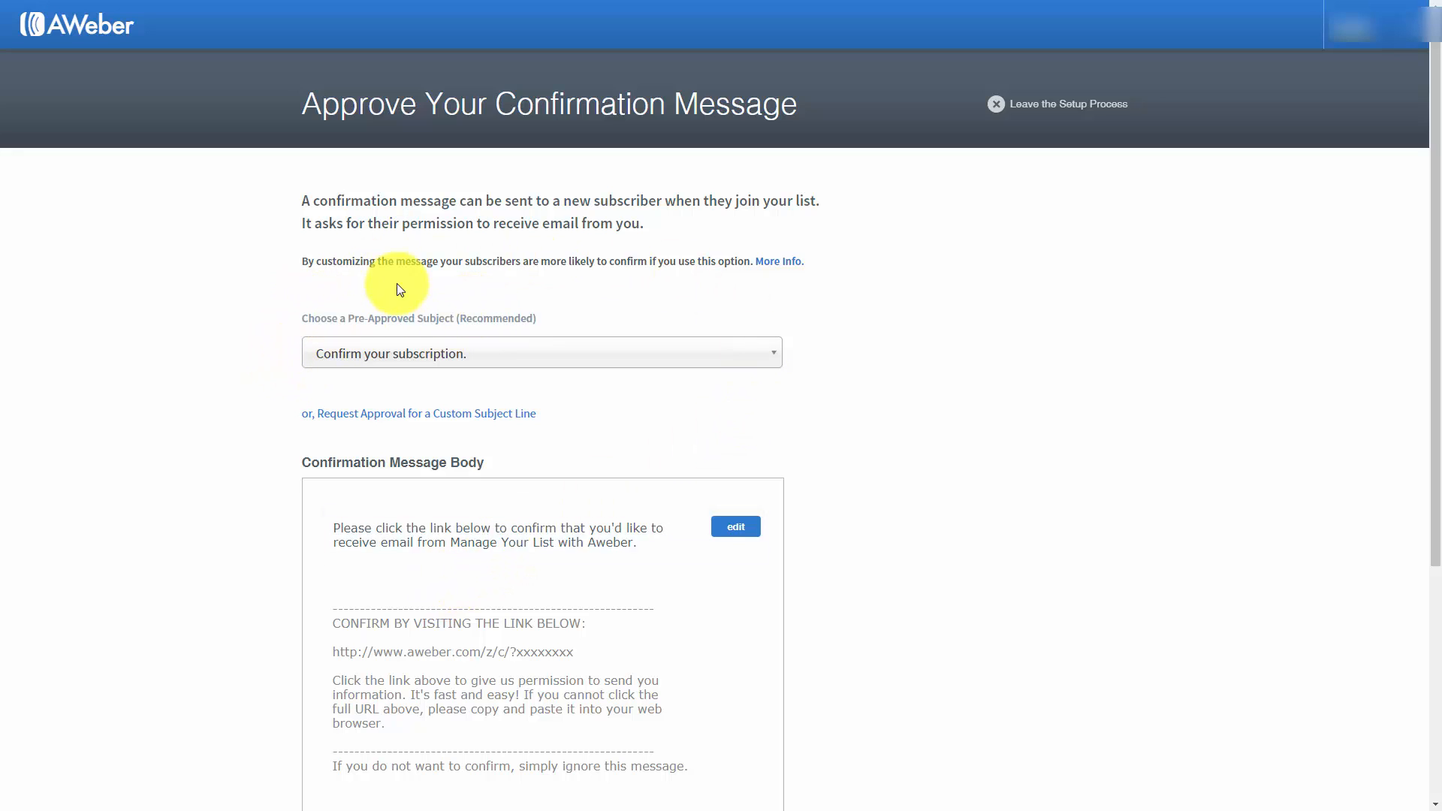
click(750, 367)
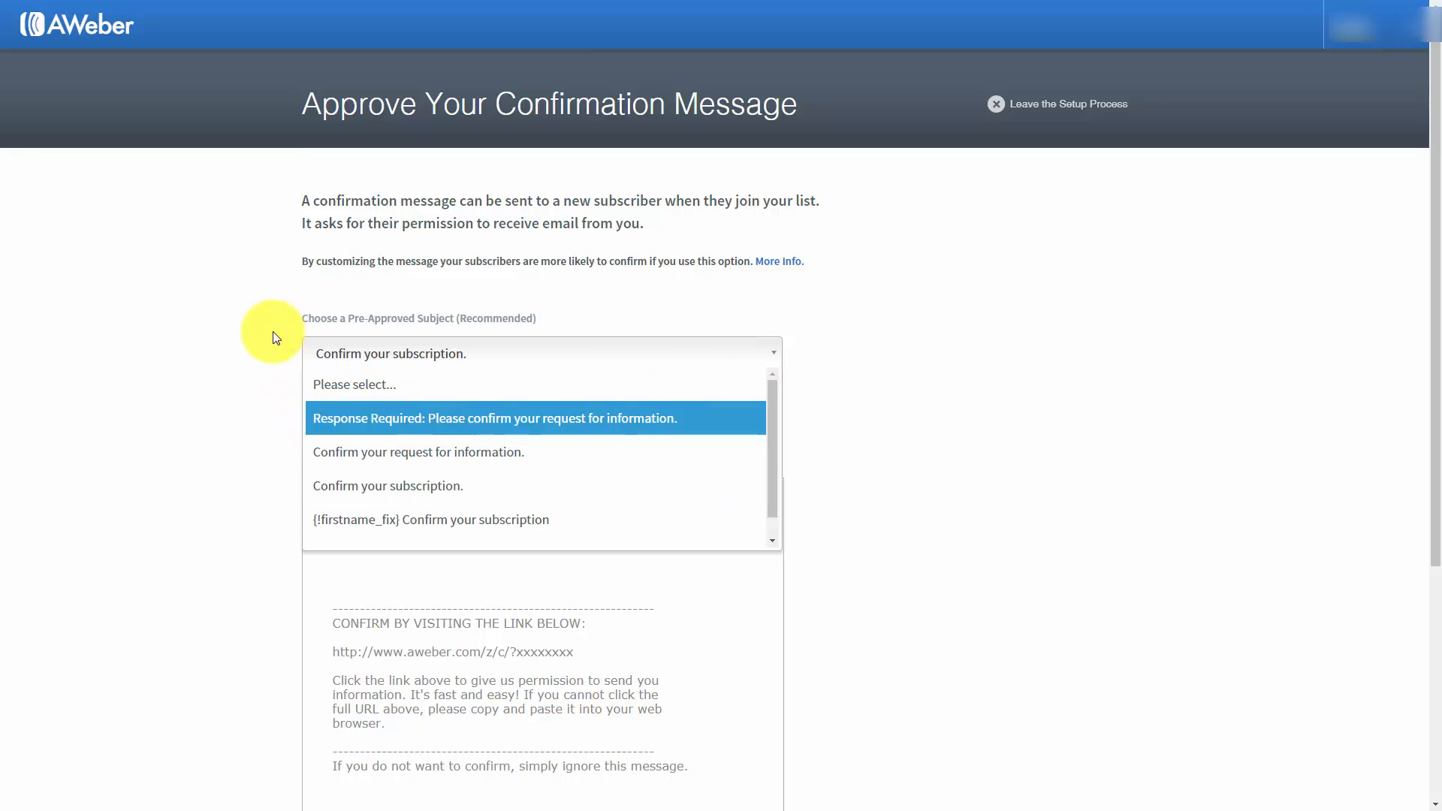
click(250, 321)
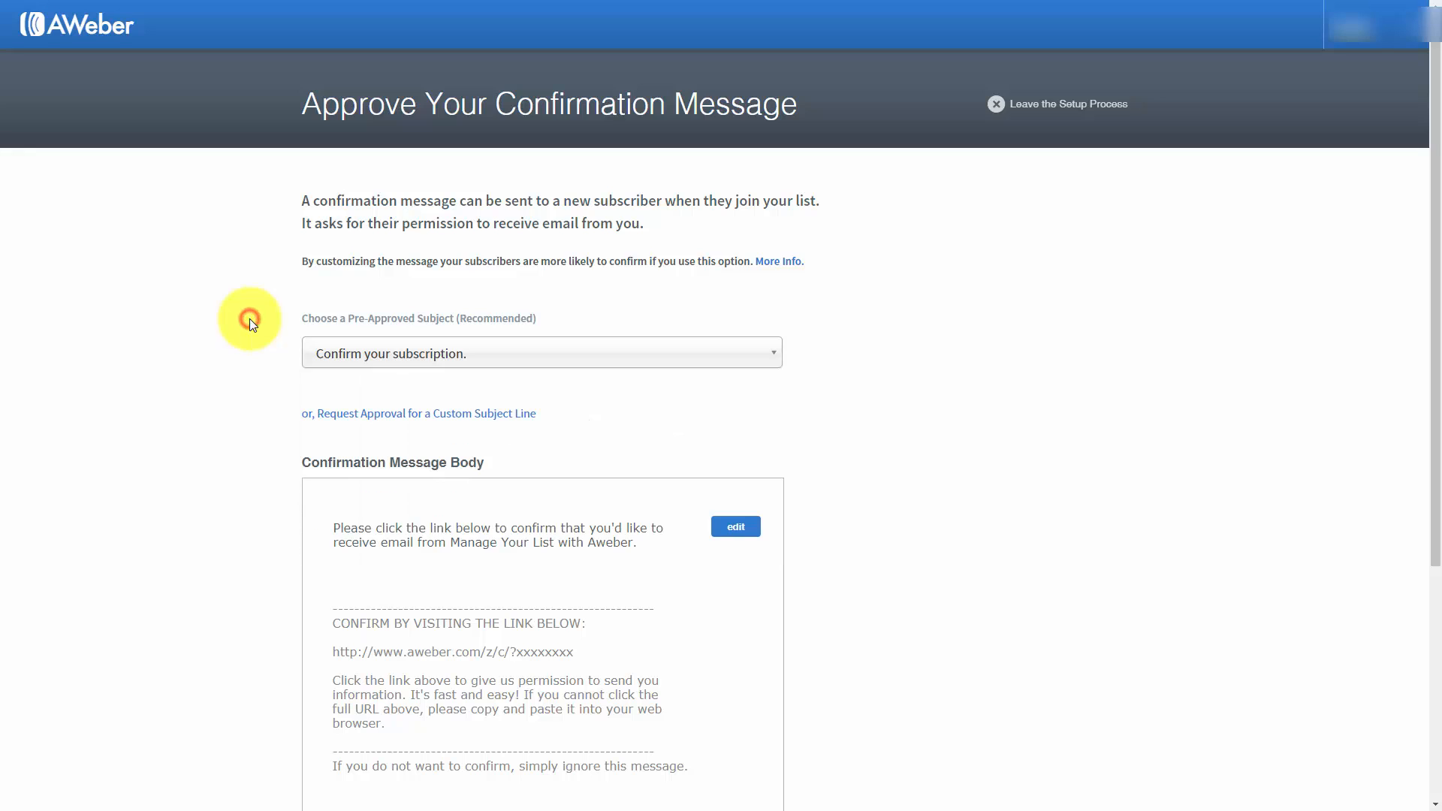
click(427, 415)
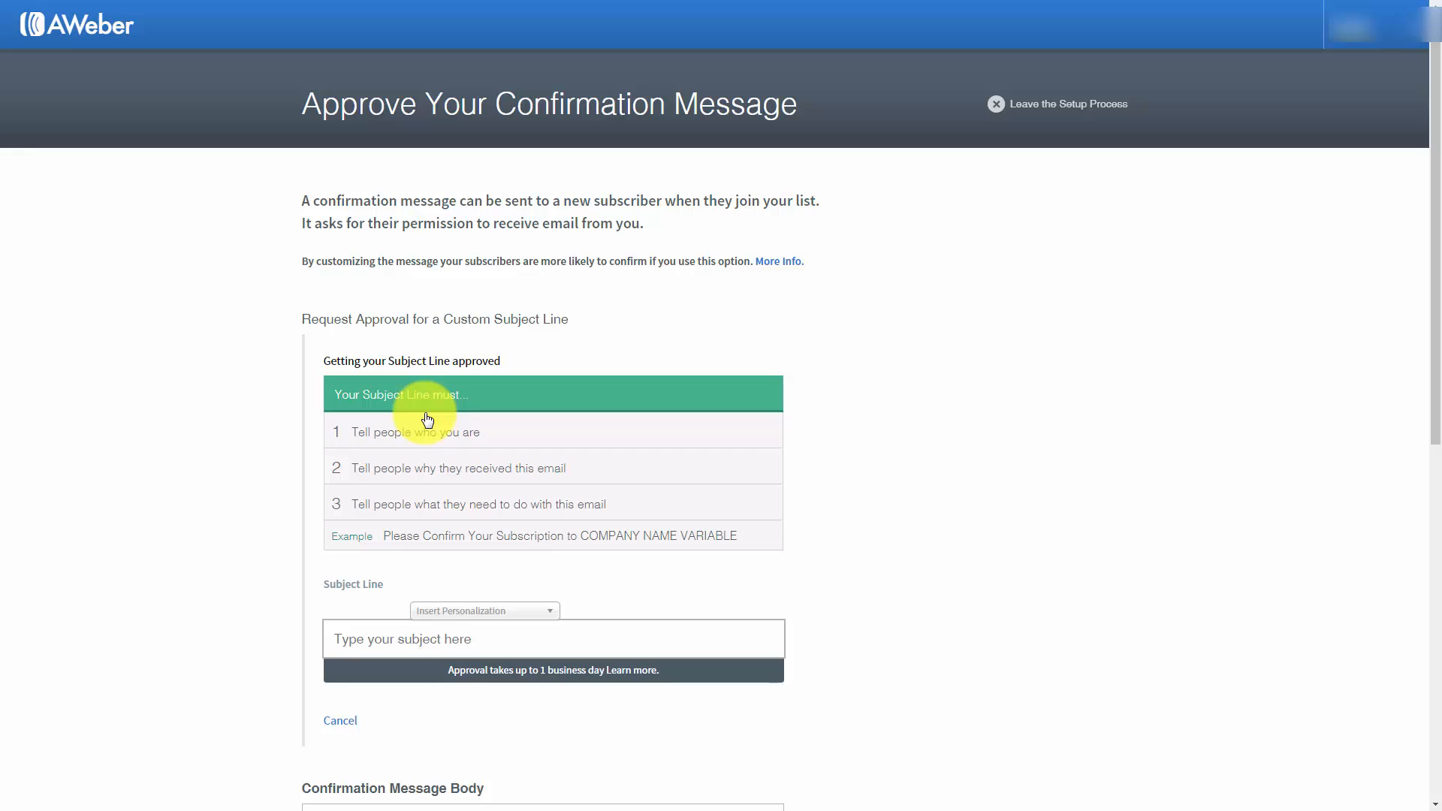
click(483, 635)
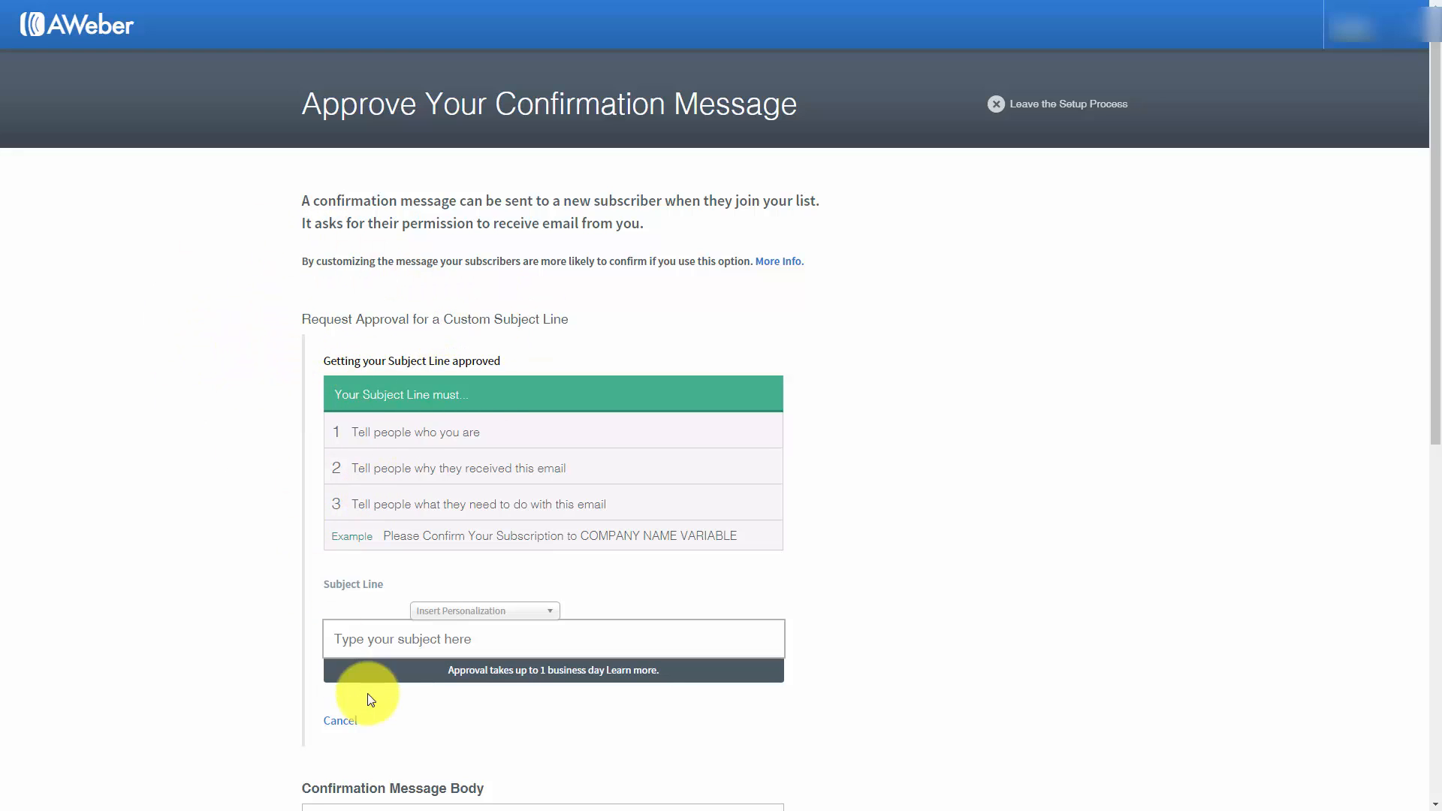
click(338, 720)
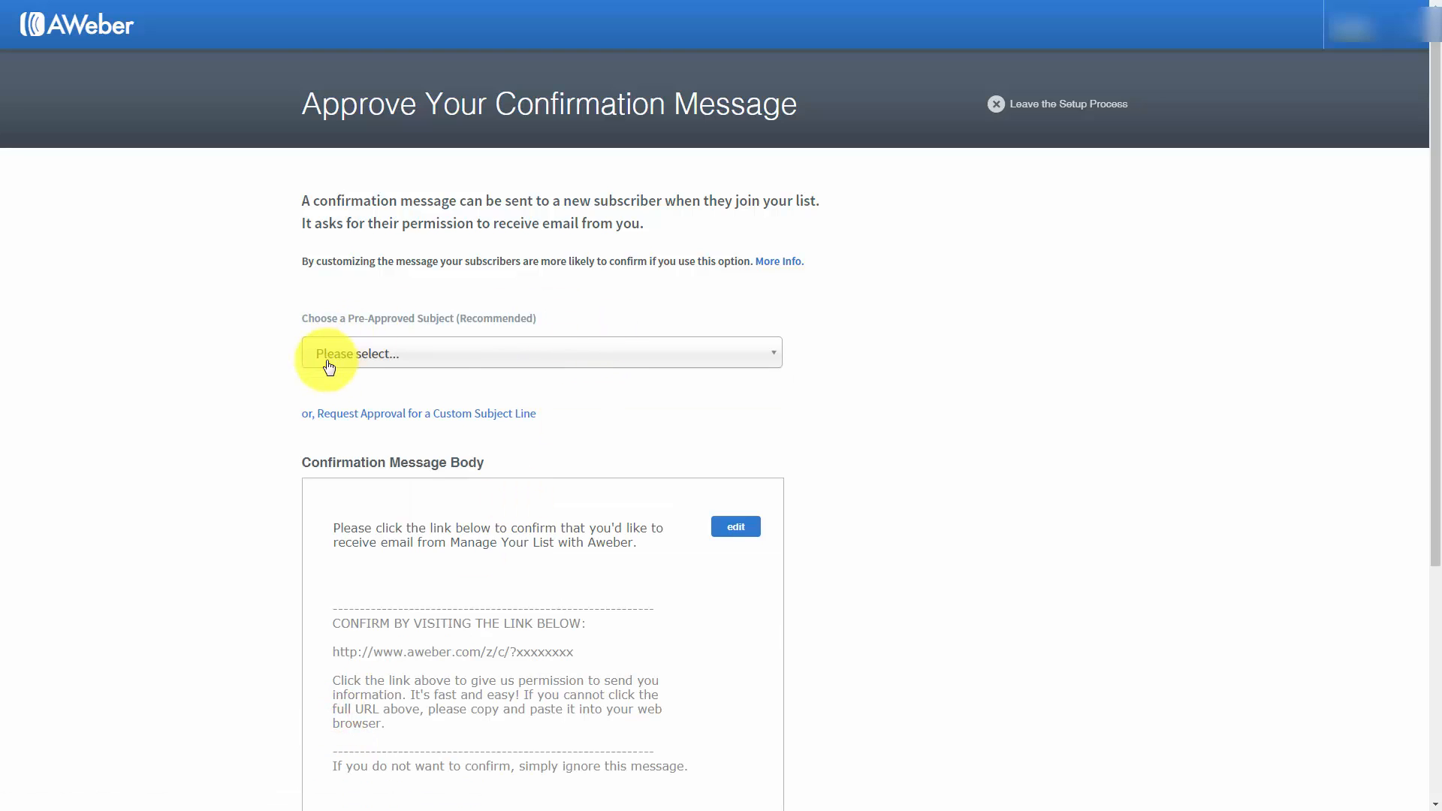
Choose "Confirm your subscription." as the pre-approved subject of the confirmation message
click(579, 360)
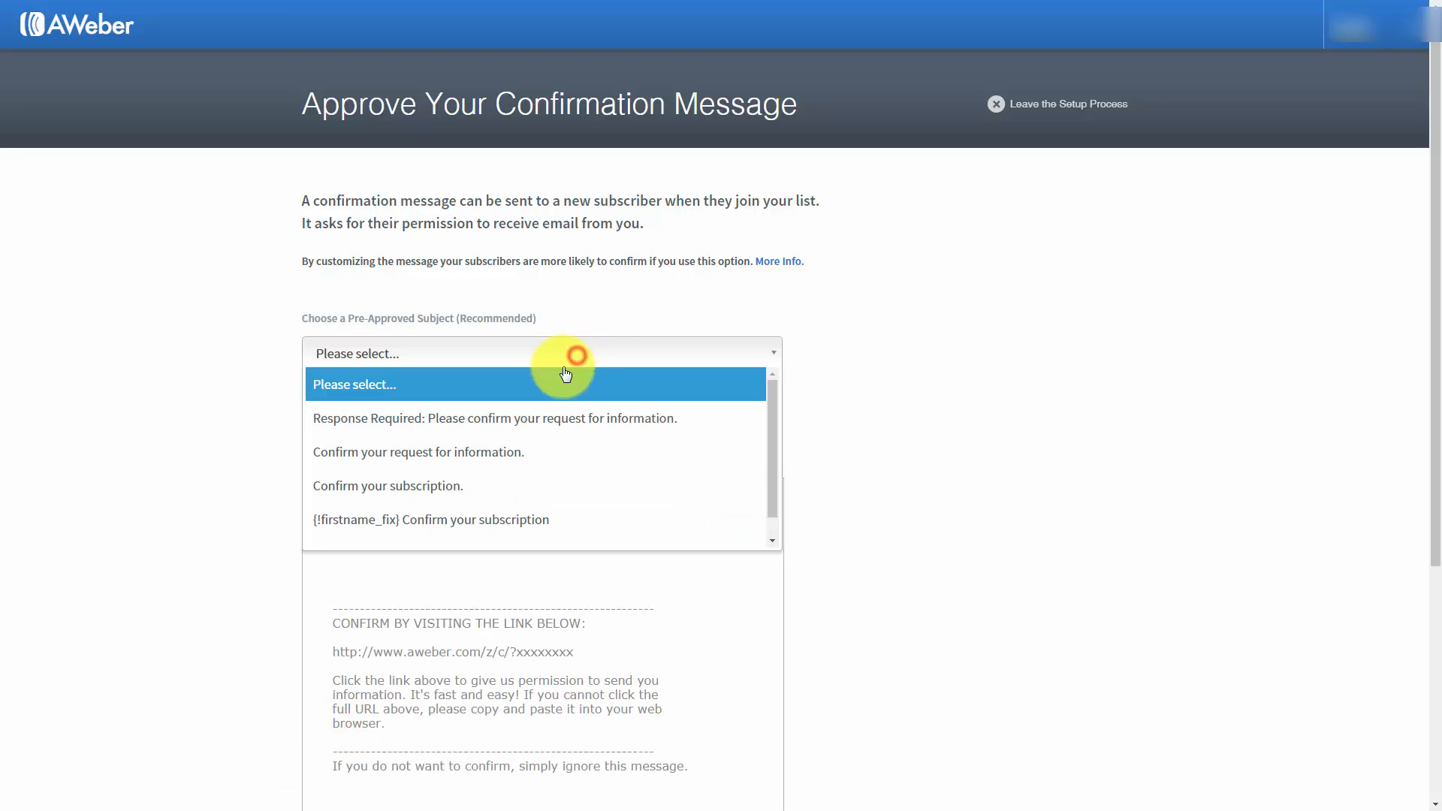
click(525, 483)
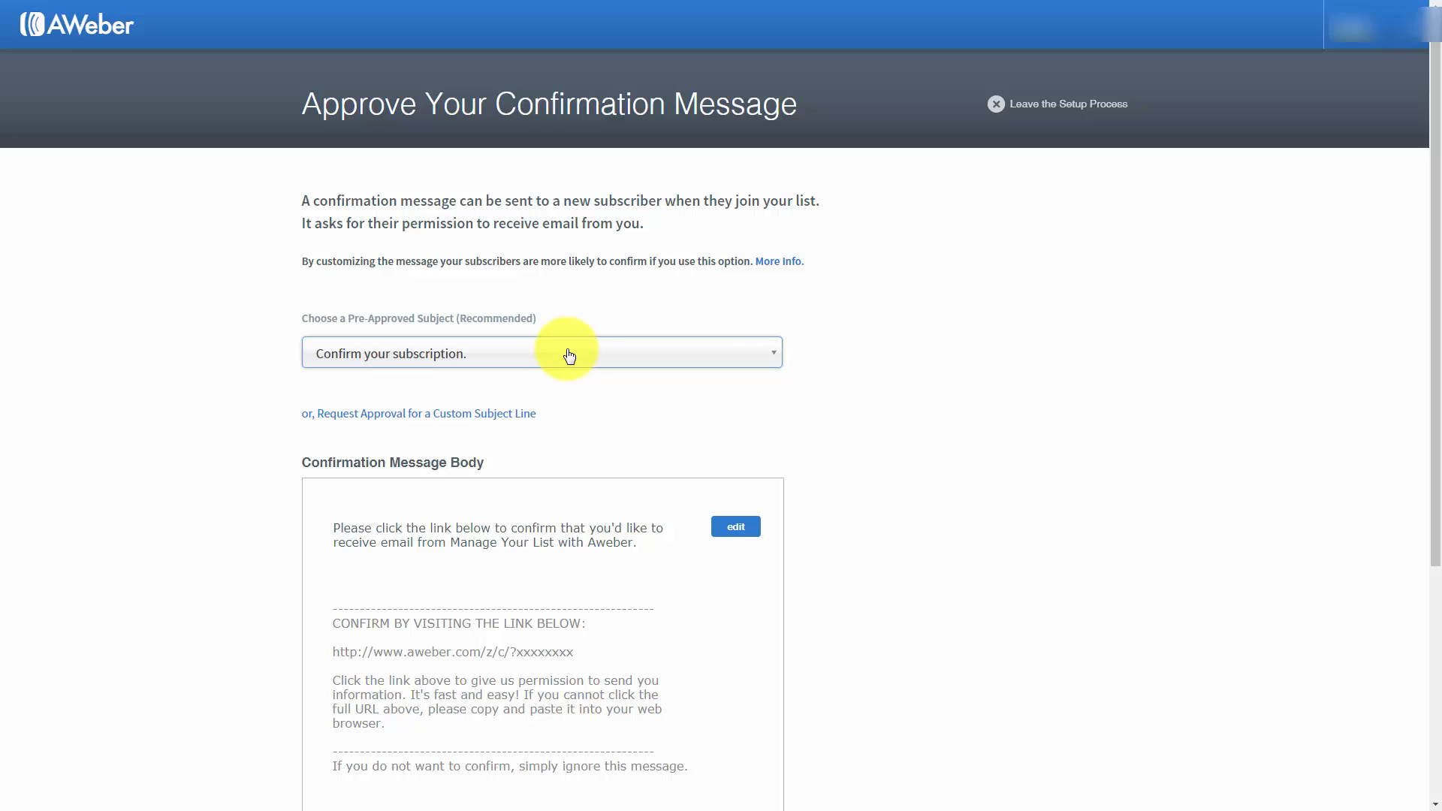
Edit the confirmation message's opening text to end with "from the Manage Your List with Aweber Tutorial Course."
scroll(569, 356, down, 1)
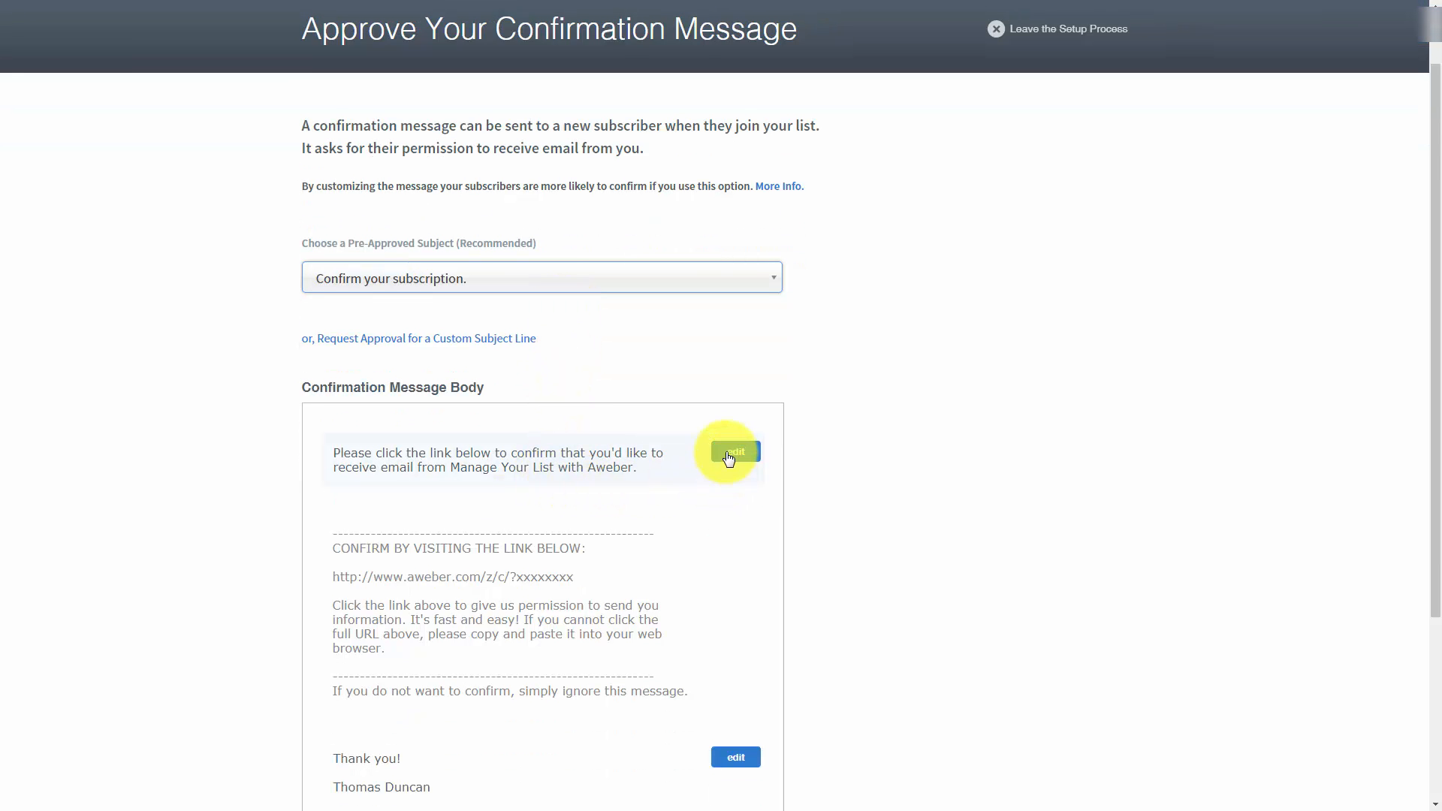
click(734, 453)
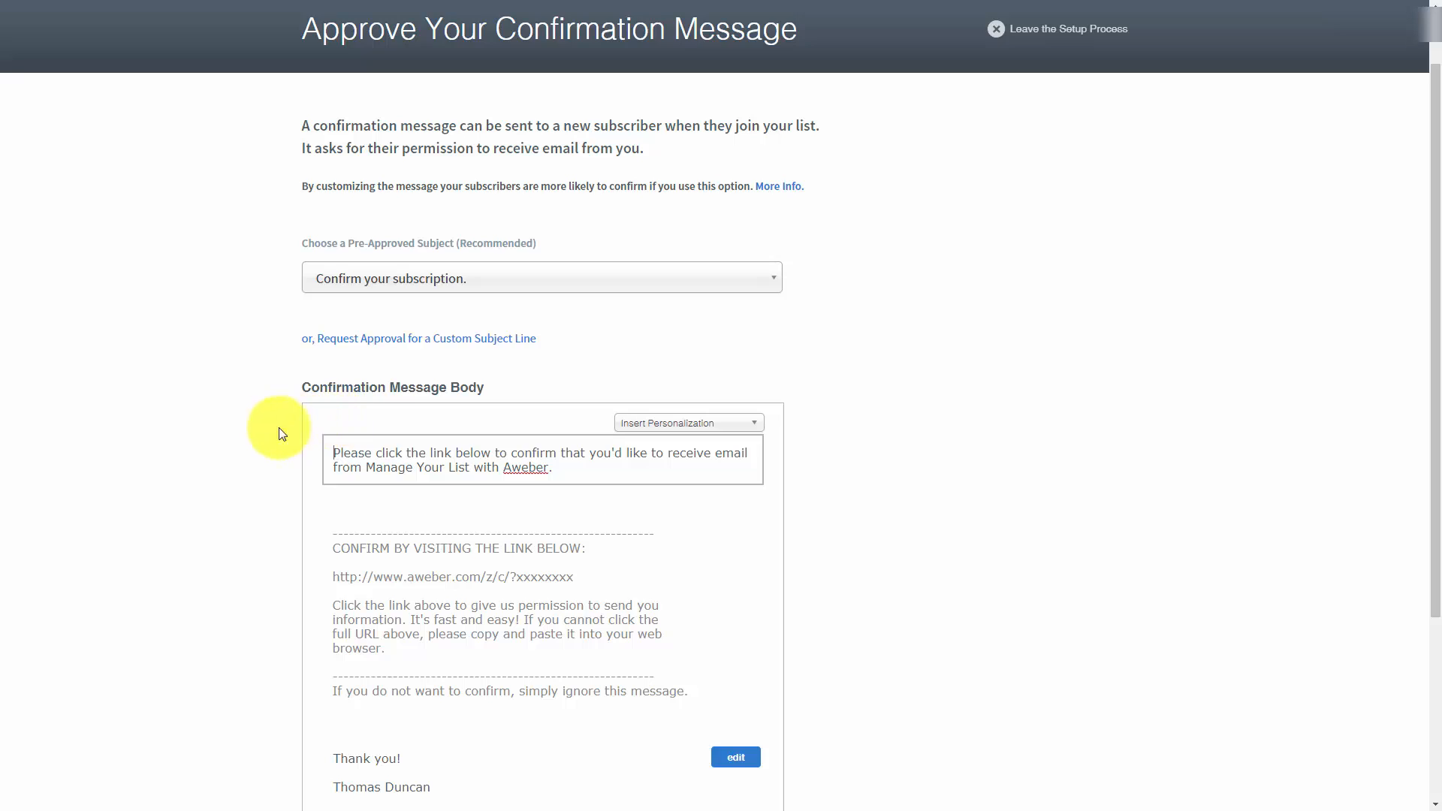
click(336, 460)
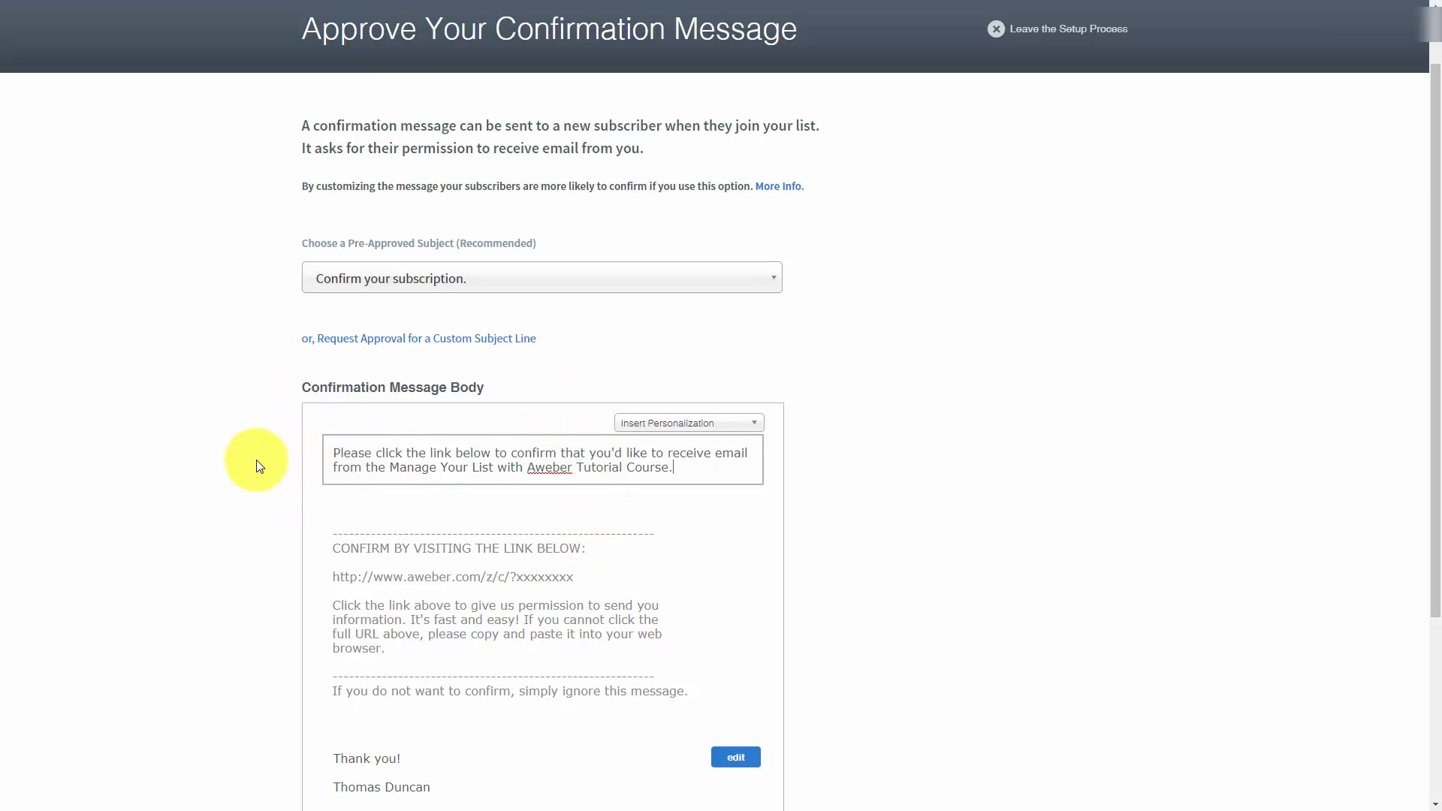
Insert the {!firstname} personalization tag at the end of the confirmation message's opening text
click(755, 427)
scroll(735, 456, down, 3)
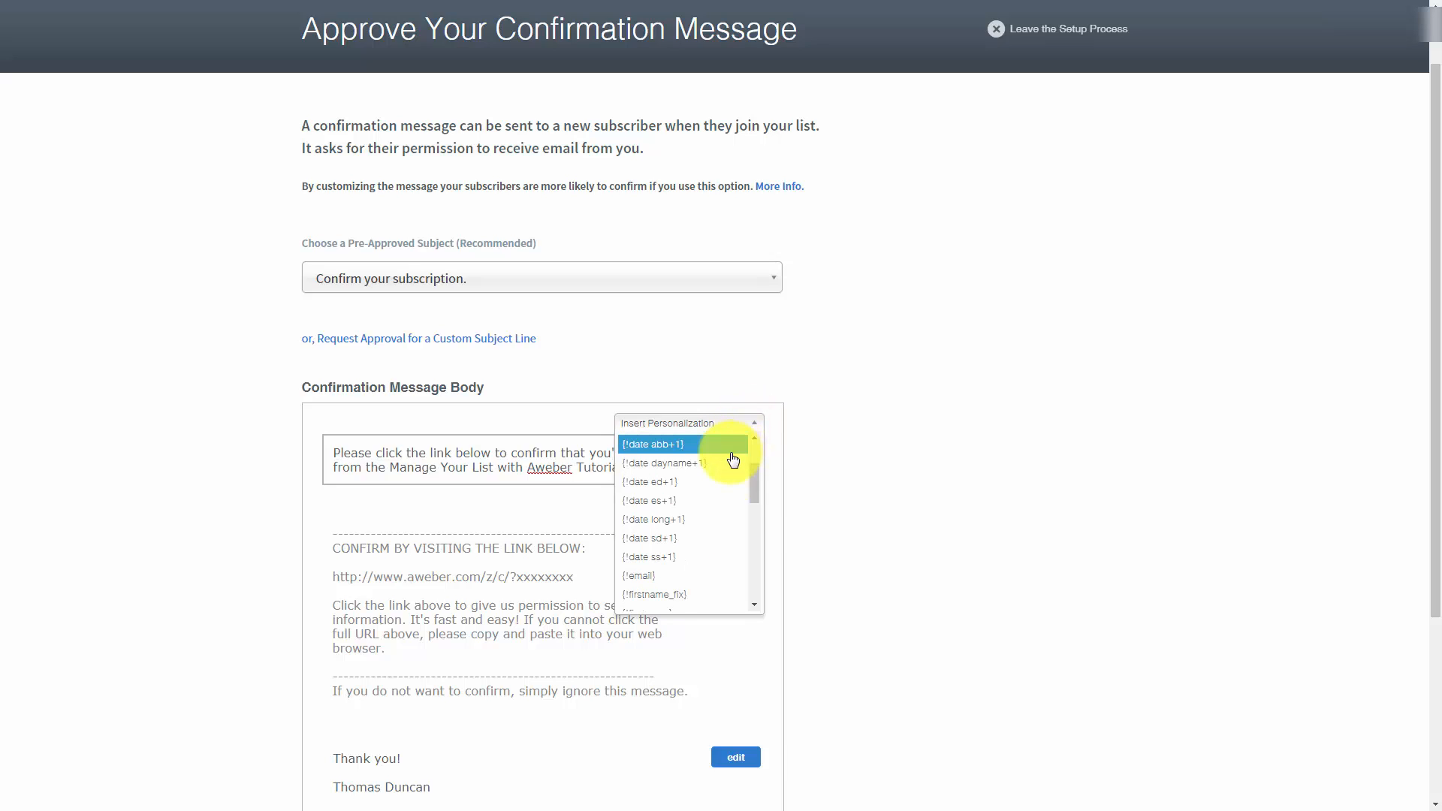
scroll(732, 464, down, 2)
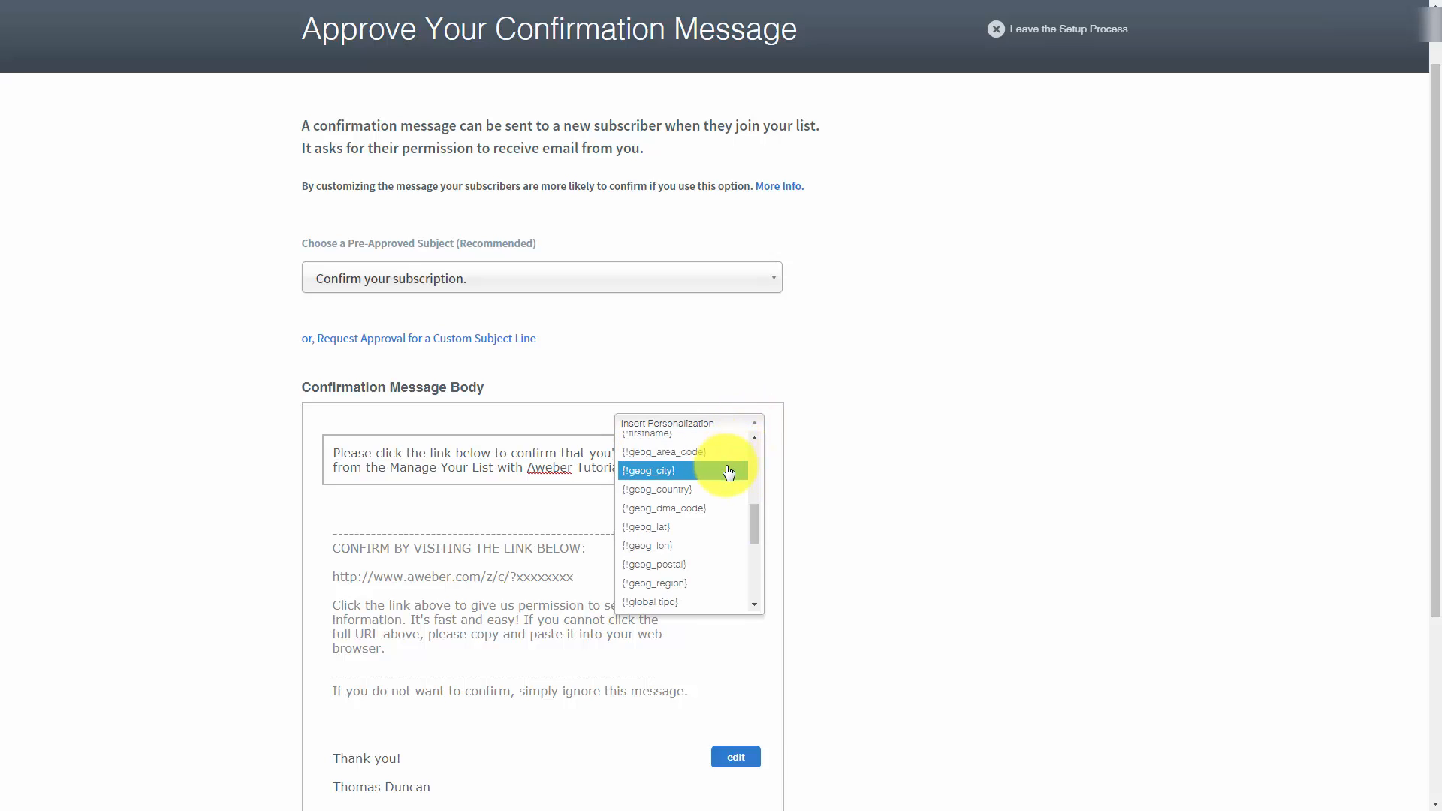
scroll(730, 472, up, 2)
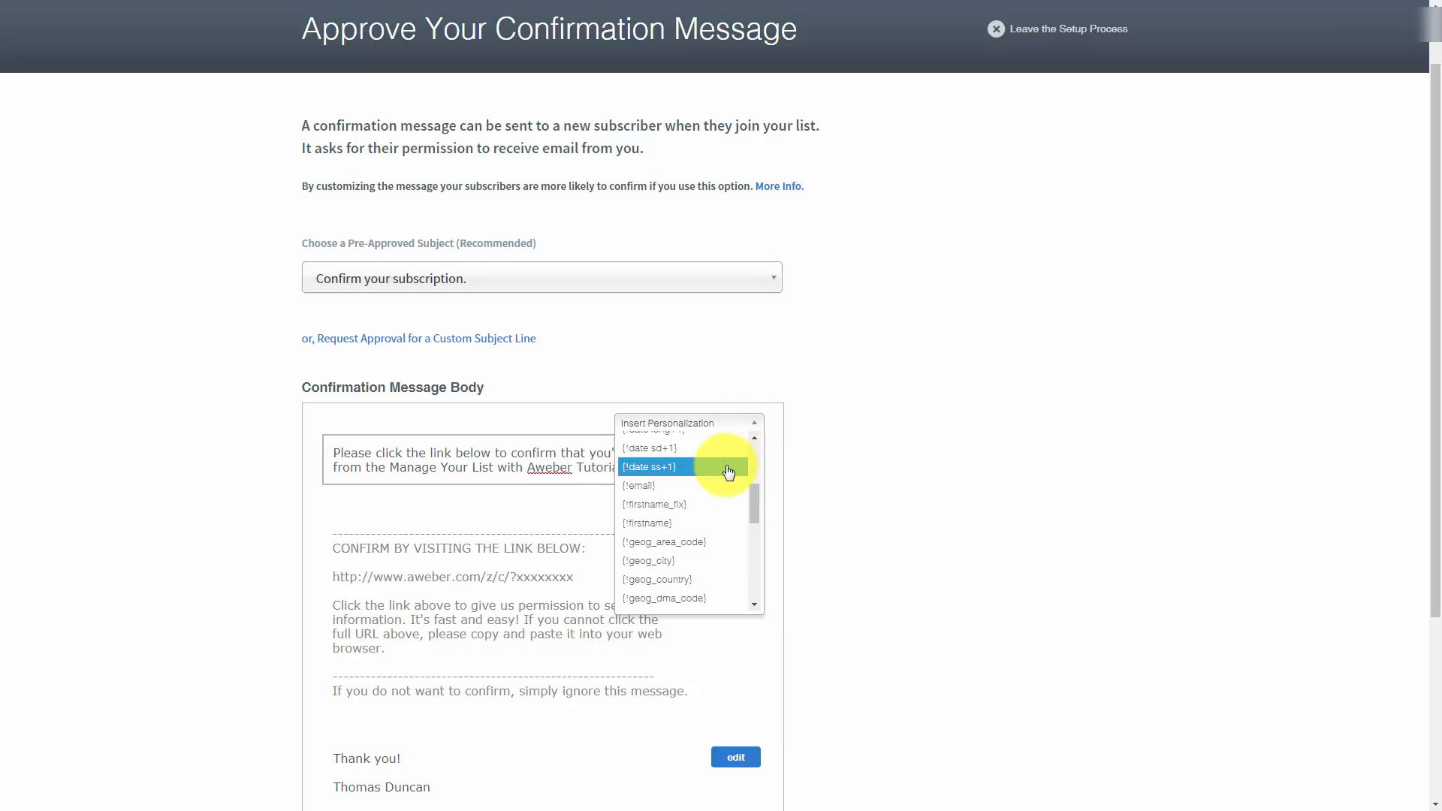
click(646, 523)
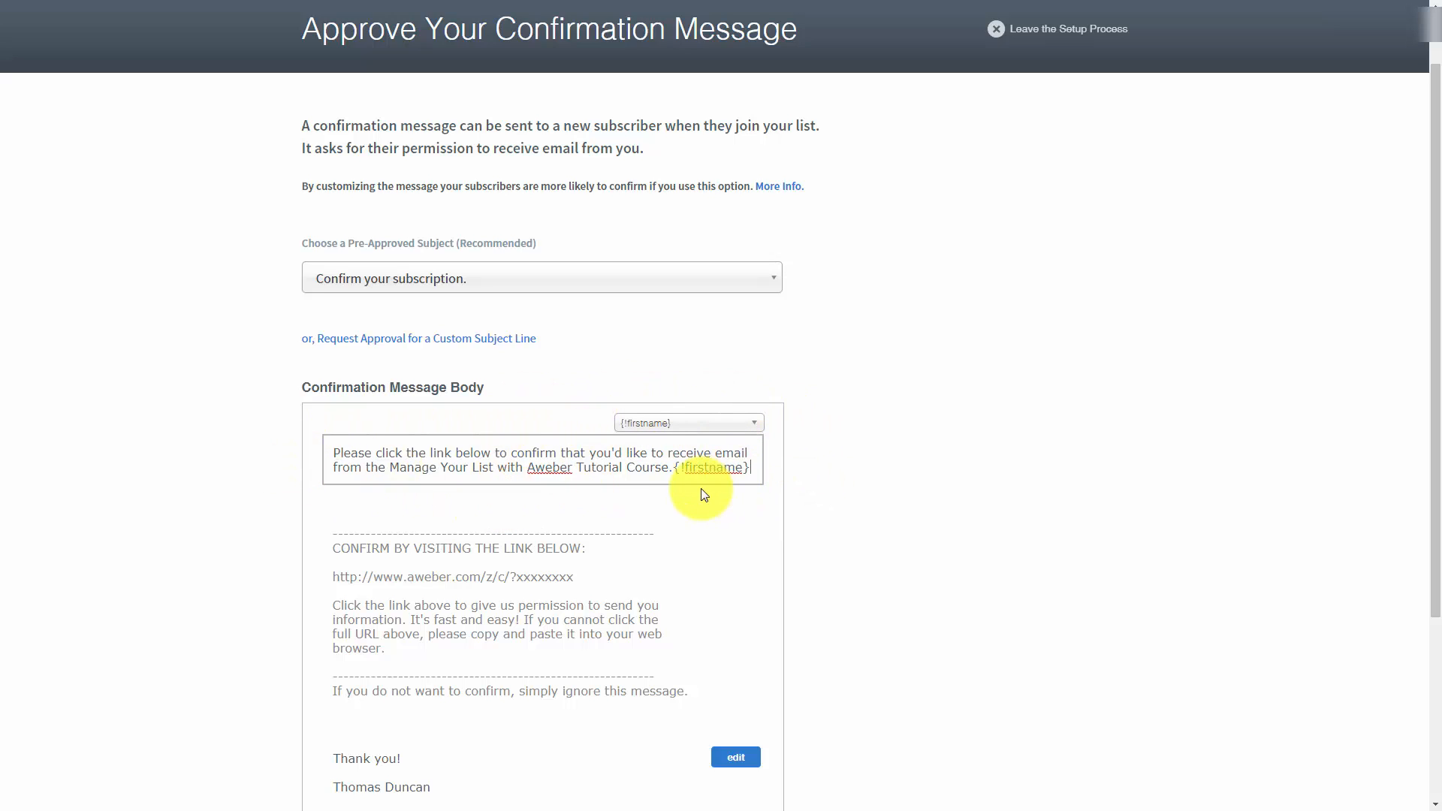
Insert the {!firstname_fix} personalization tag followed by a comma at the start of the opening text
click(722, 423)
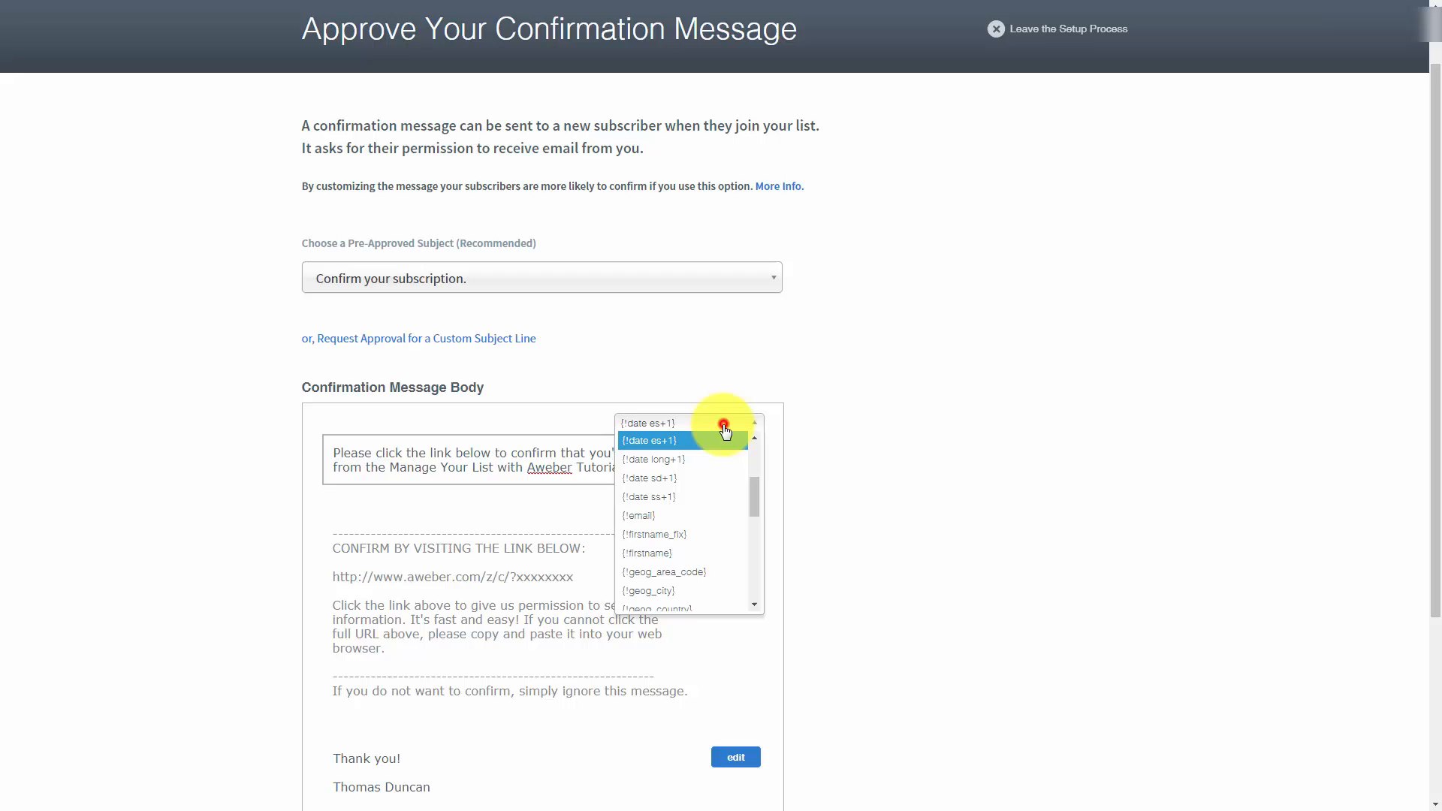
click(707, 537)
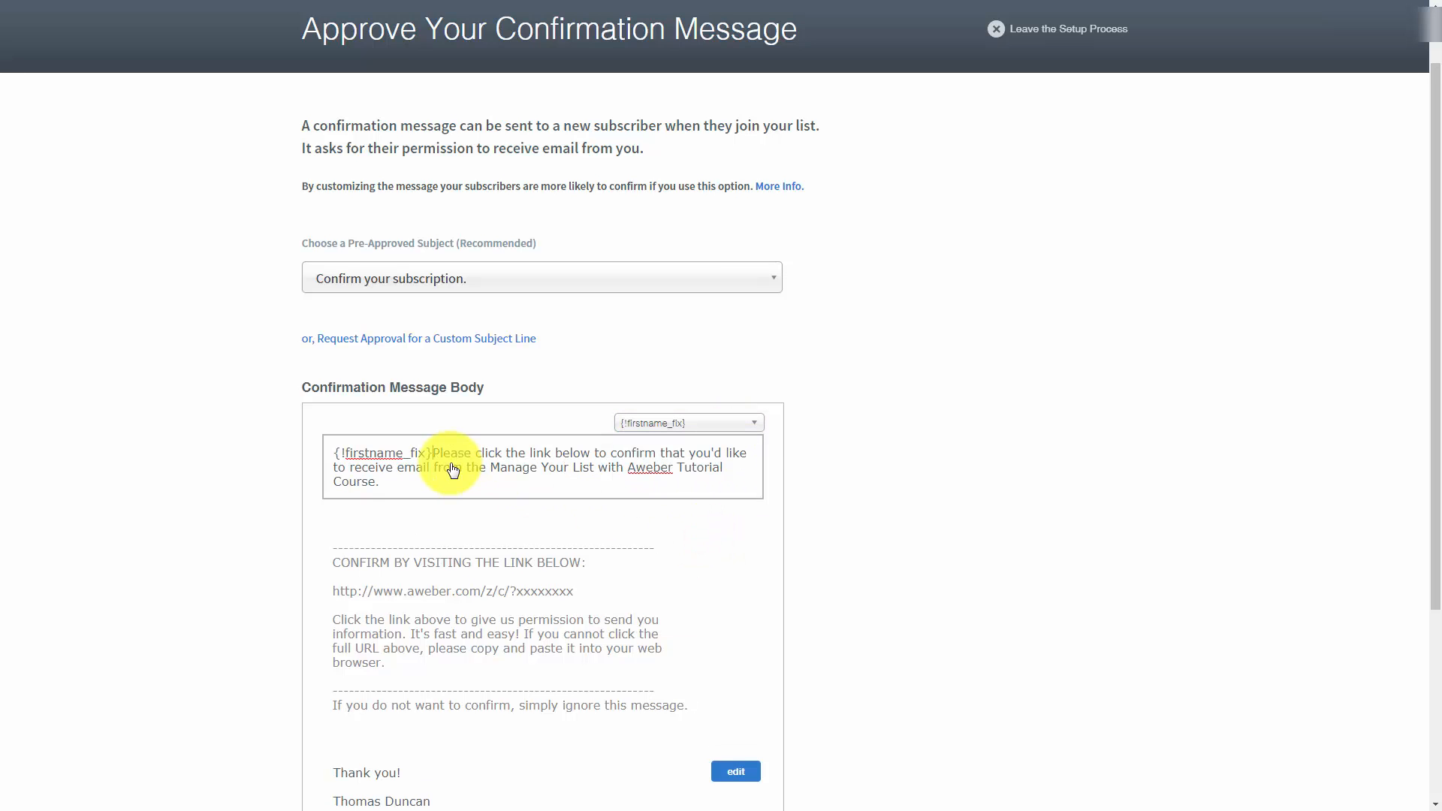
text(,)
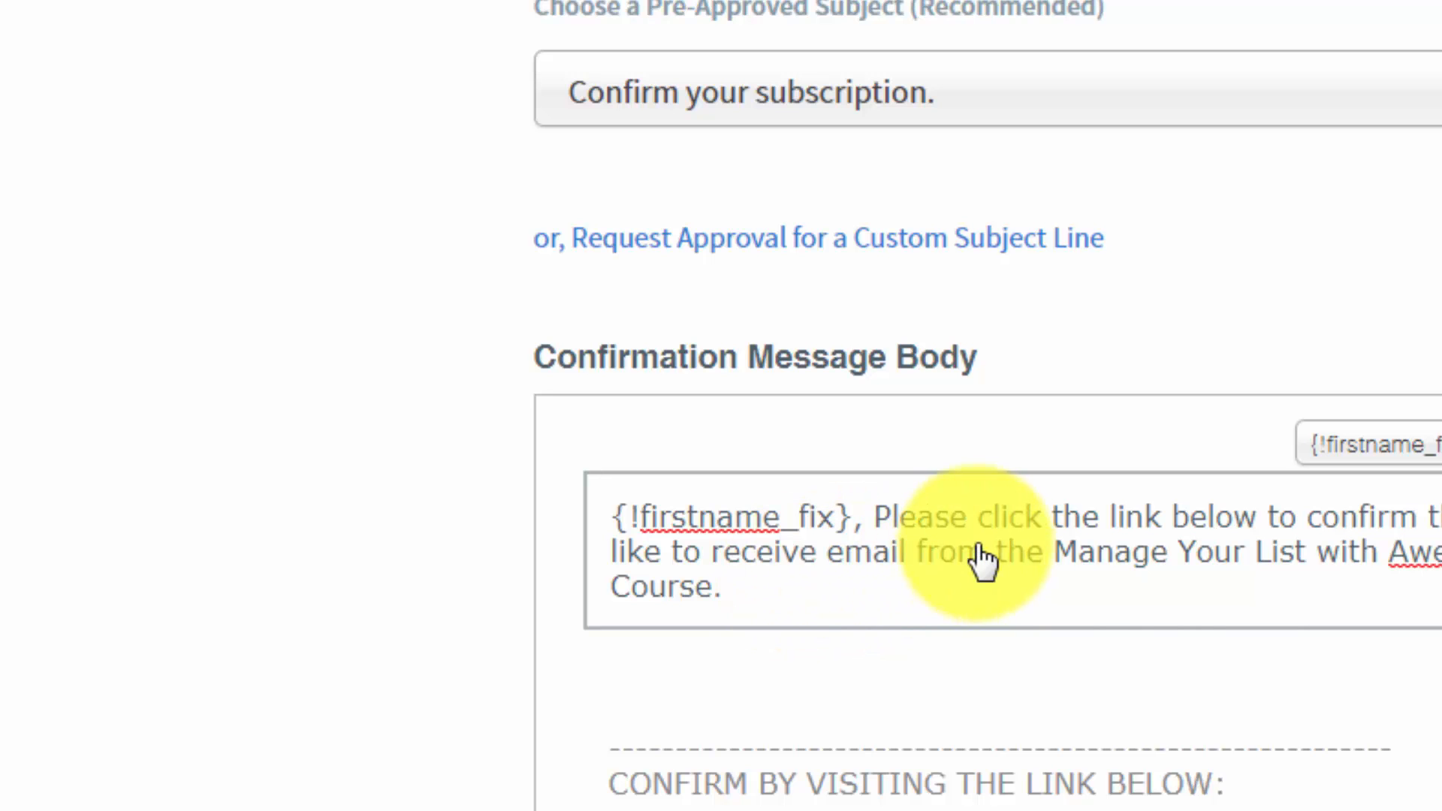
Remove the {!firstname_fix} tag and its comma from the start of the opening text
key(BackSpace)
key(BackSpace)
key(BackSpace)
key(BackSpace)
key(BackSpace)
key(BackSpace)
key(BackSpace)
key(BackSpace)
key(BackSpace)
key(BackSpace)
key(BackSpace)
key(BackSpace)
key(BackSpace)
key(BackSpace)
key(BackSpace)
key(BackSpace)
key(BackSpace)
key(BackSpace)
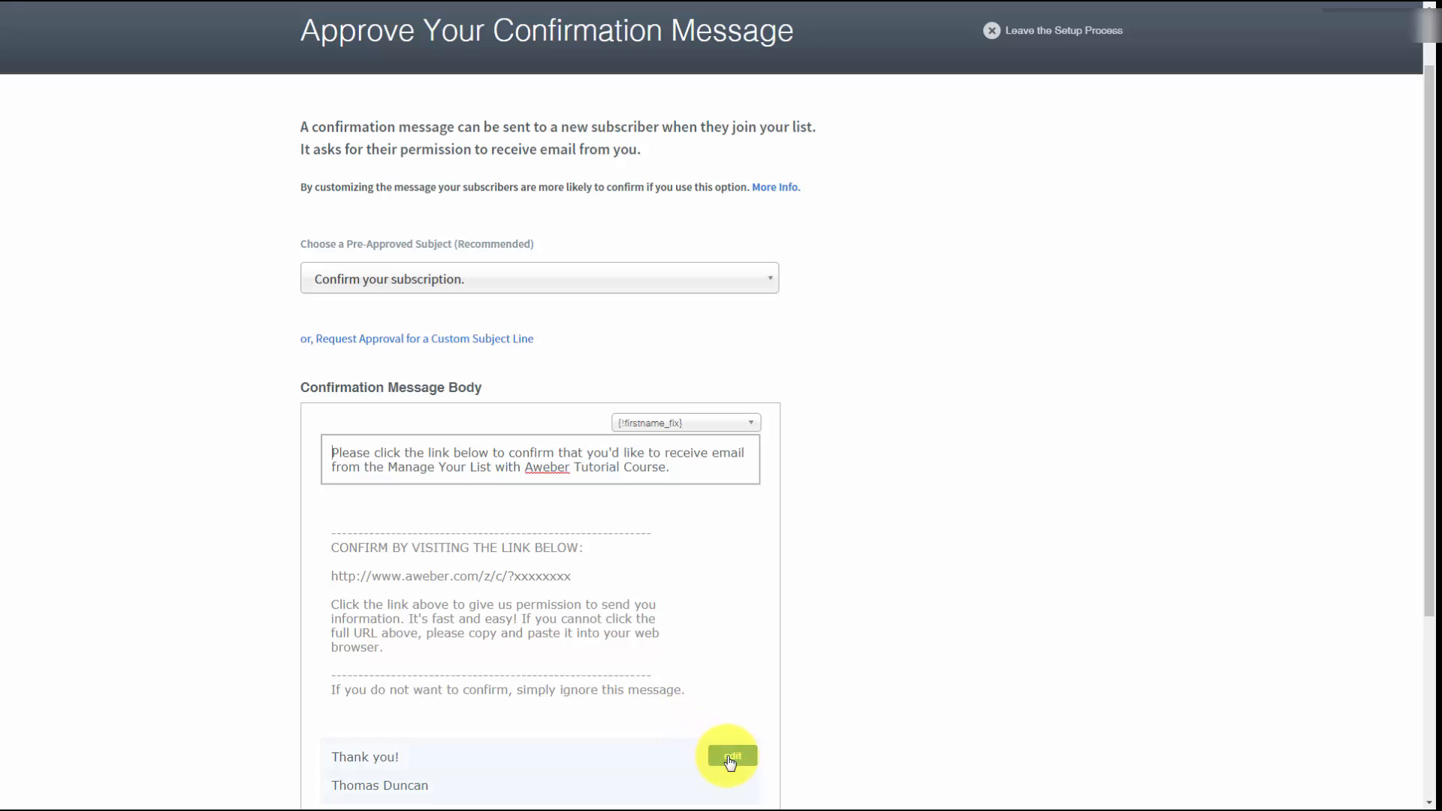
Edit the closing so the signer's name sits directly below "Thank you!", and add the line "CEO TD Enterprises"
click(729, 756)
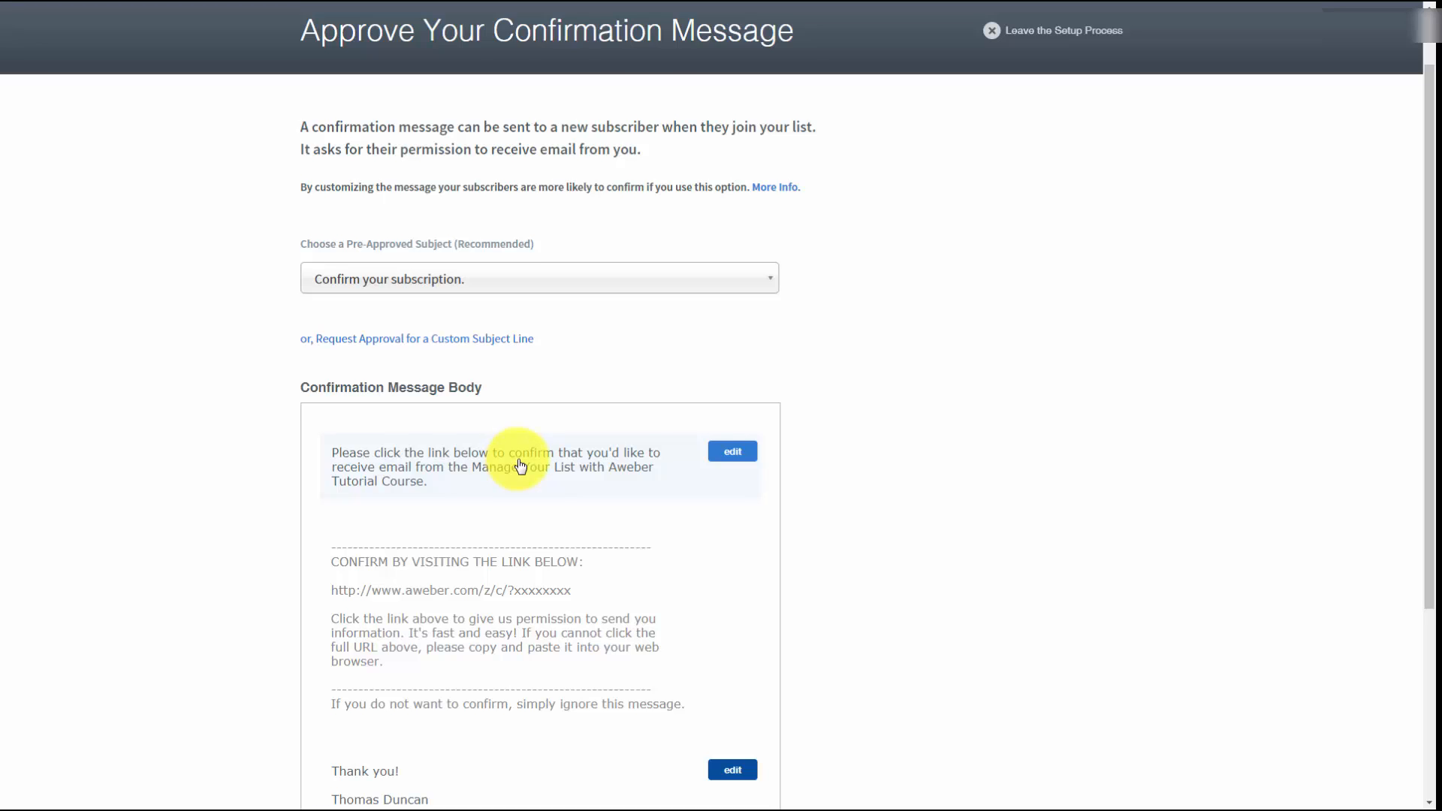
scroll(520, 465, down, 3)
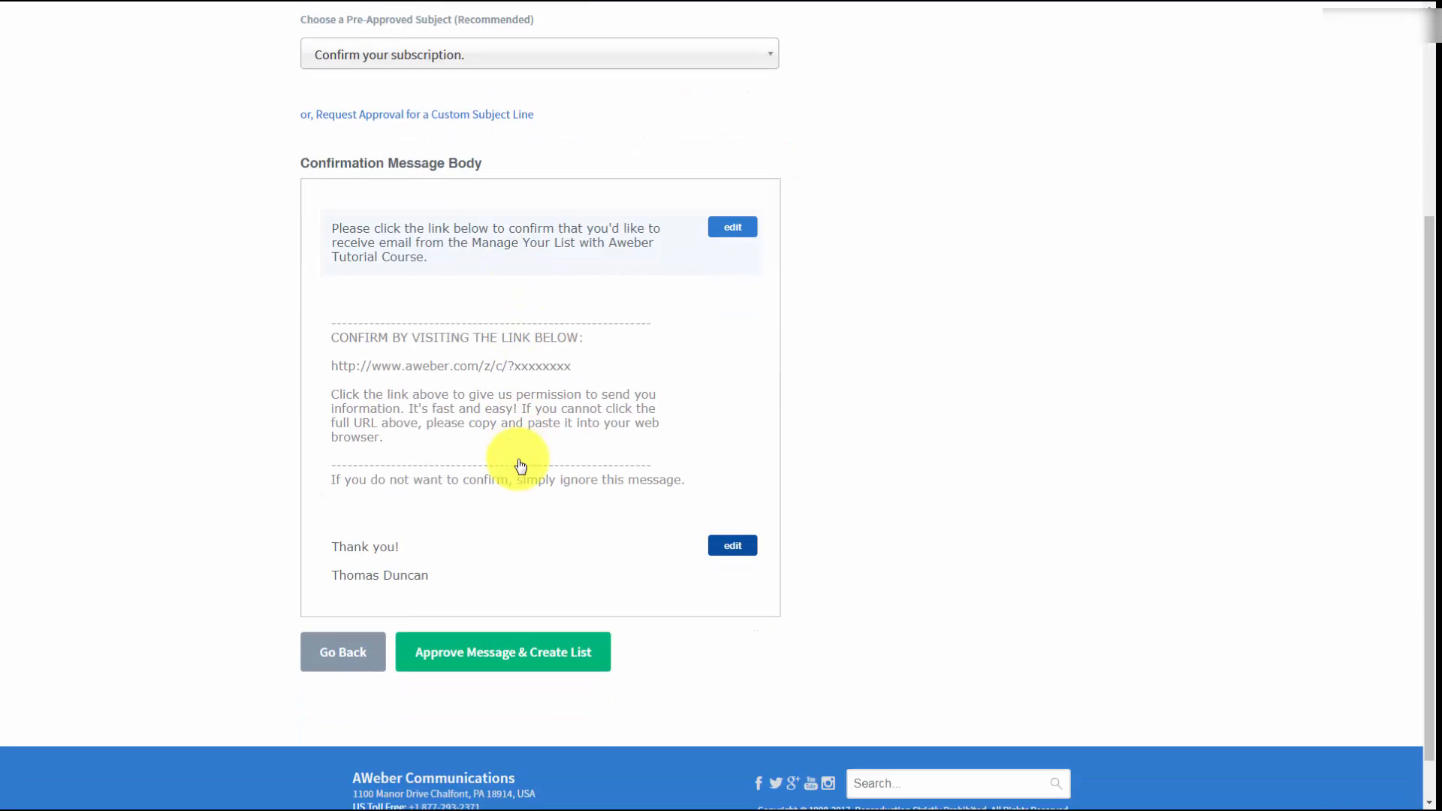
click(728, 555)
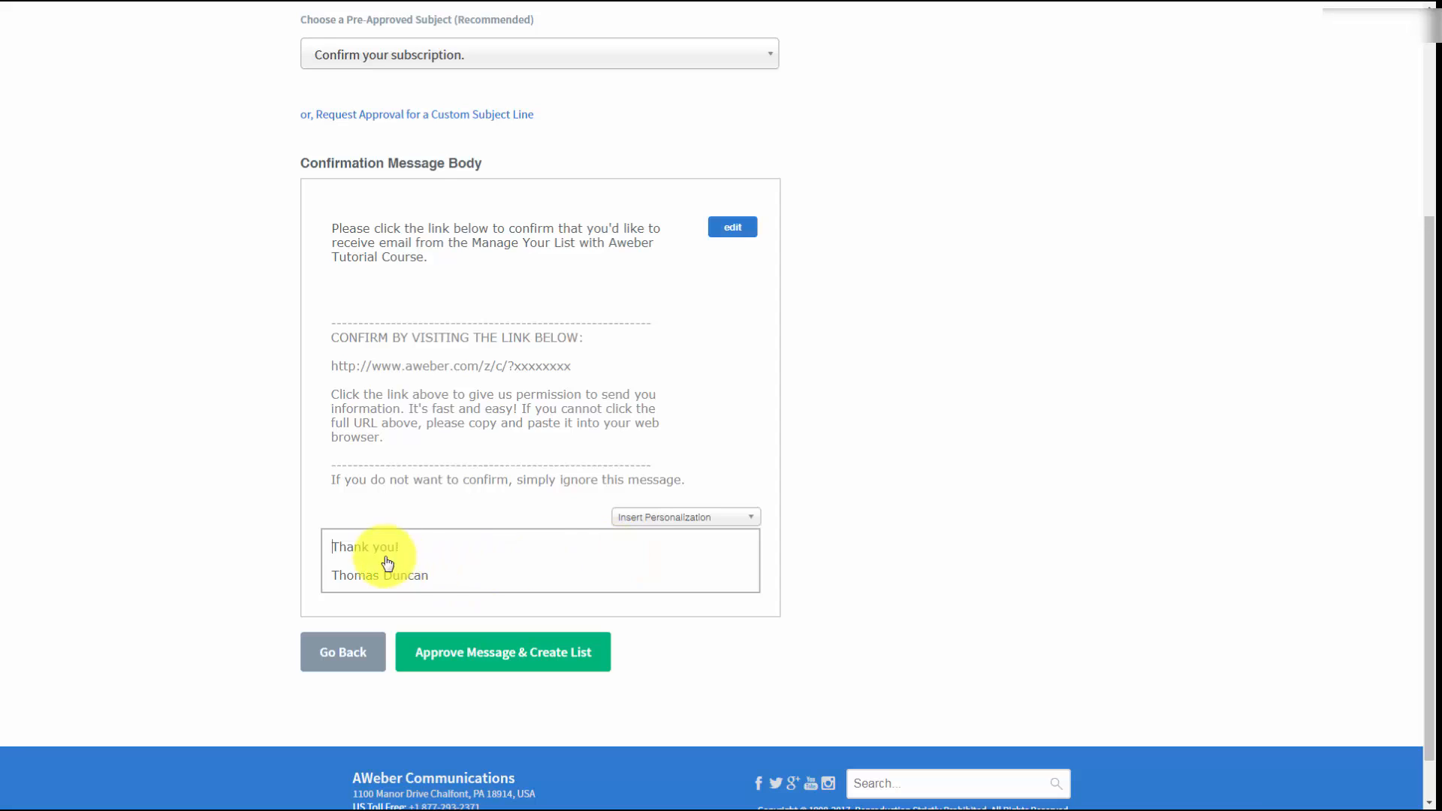
click(357, 560)
key(BackSpace)
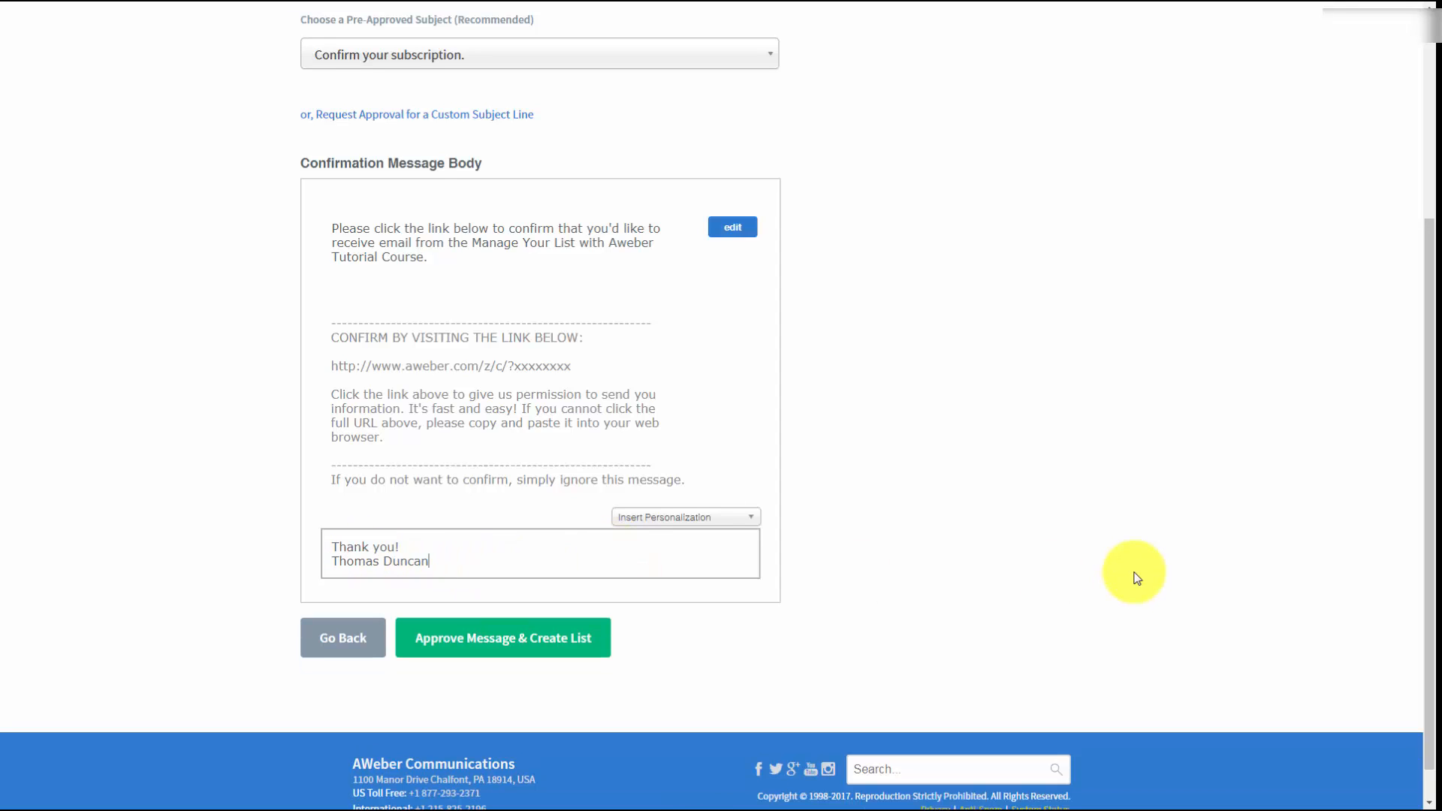
click(1136, 579)
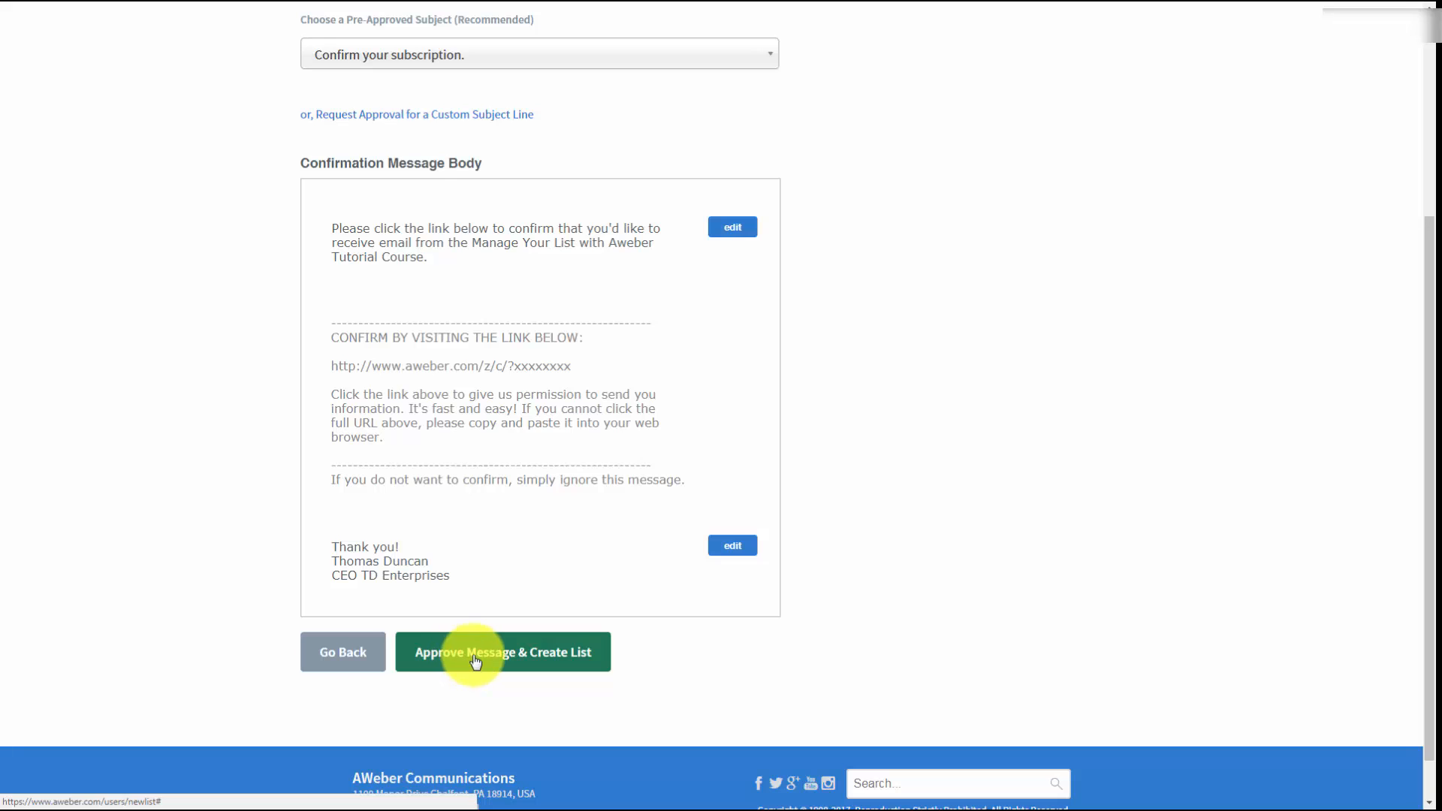
Review the finished confirmation message, then approve it and create the list
scroll(601, 603, up, 2)
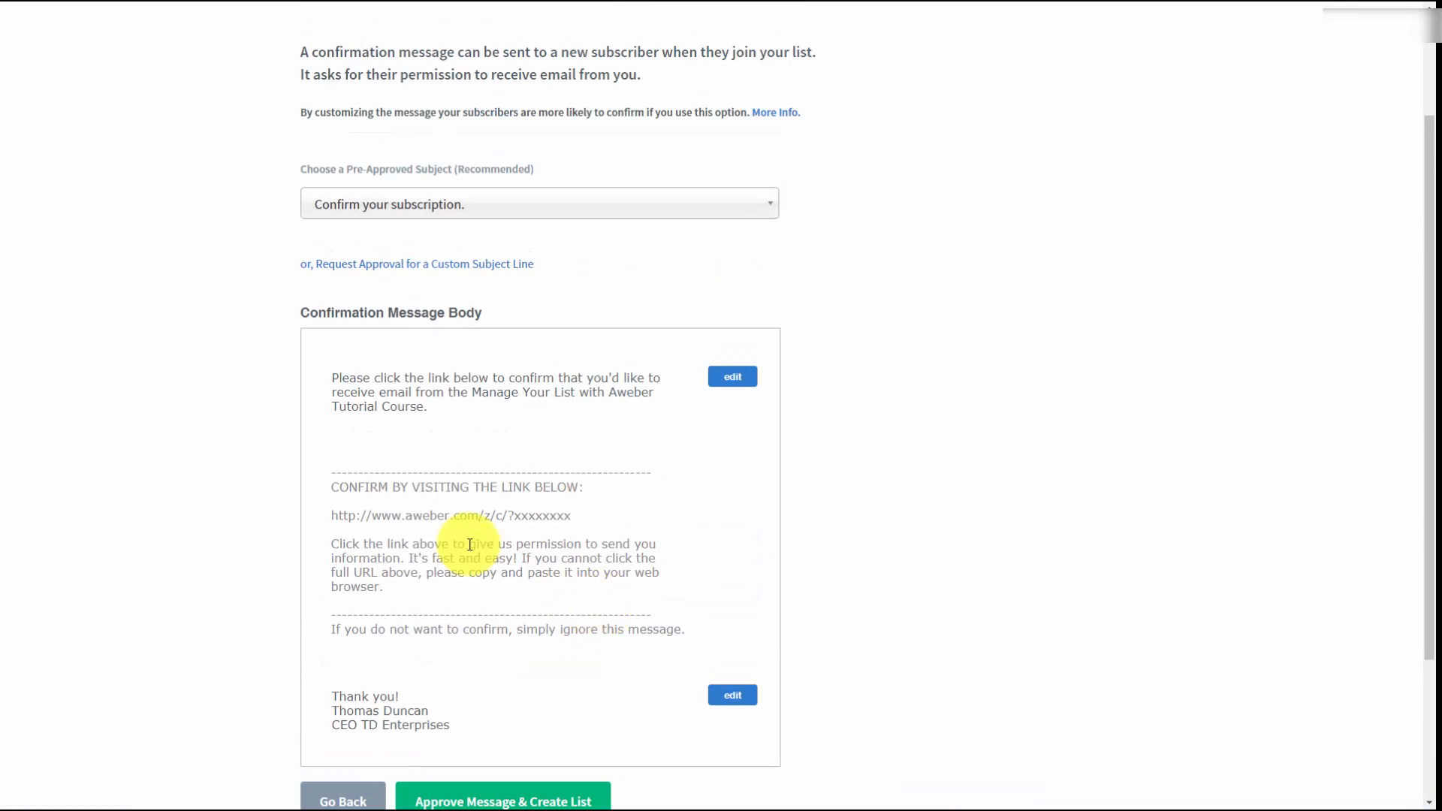
scroll(409, 531, down, 1)
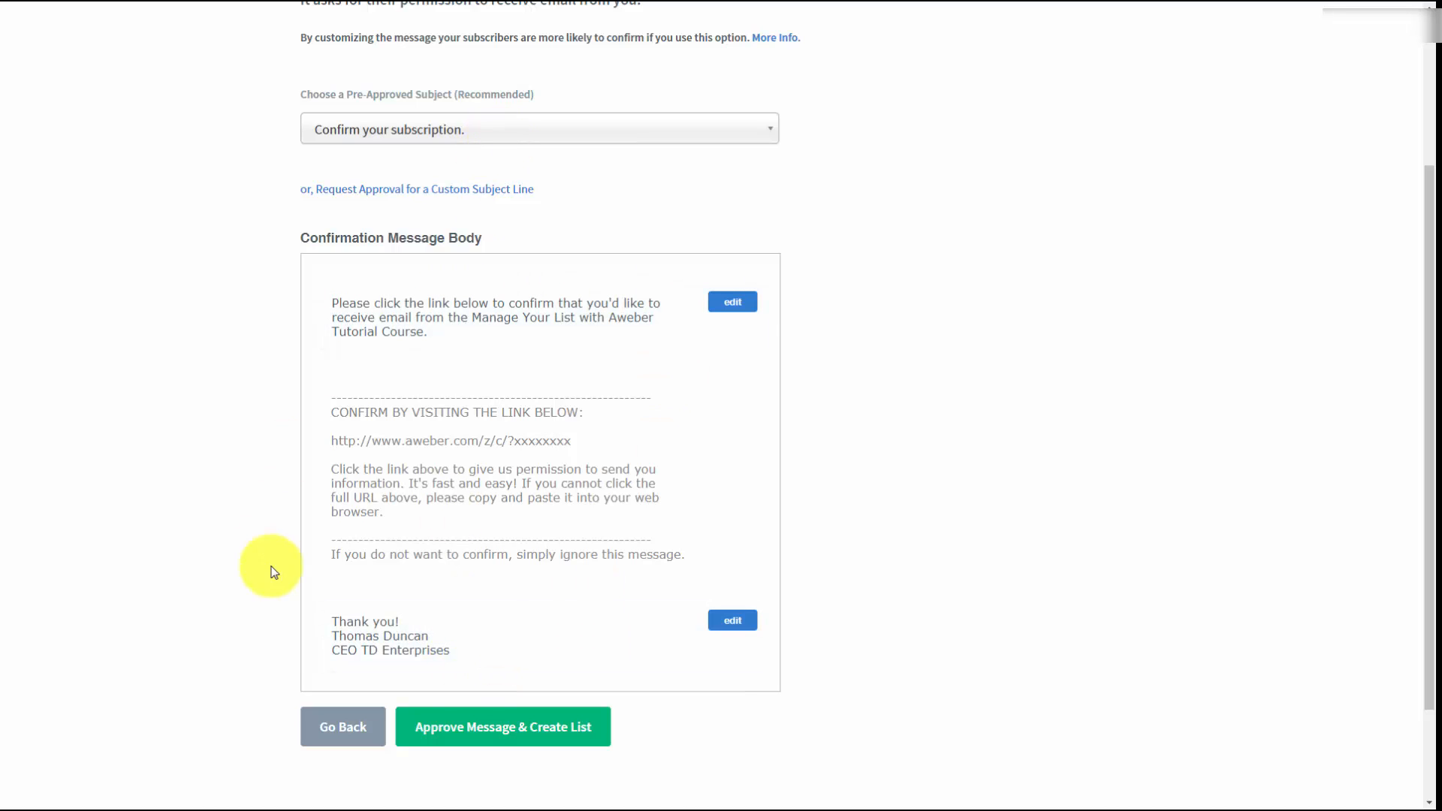
click(462, 735)
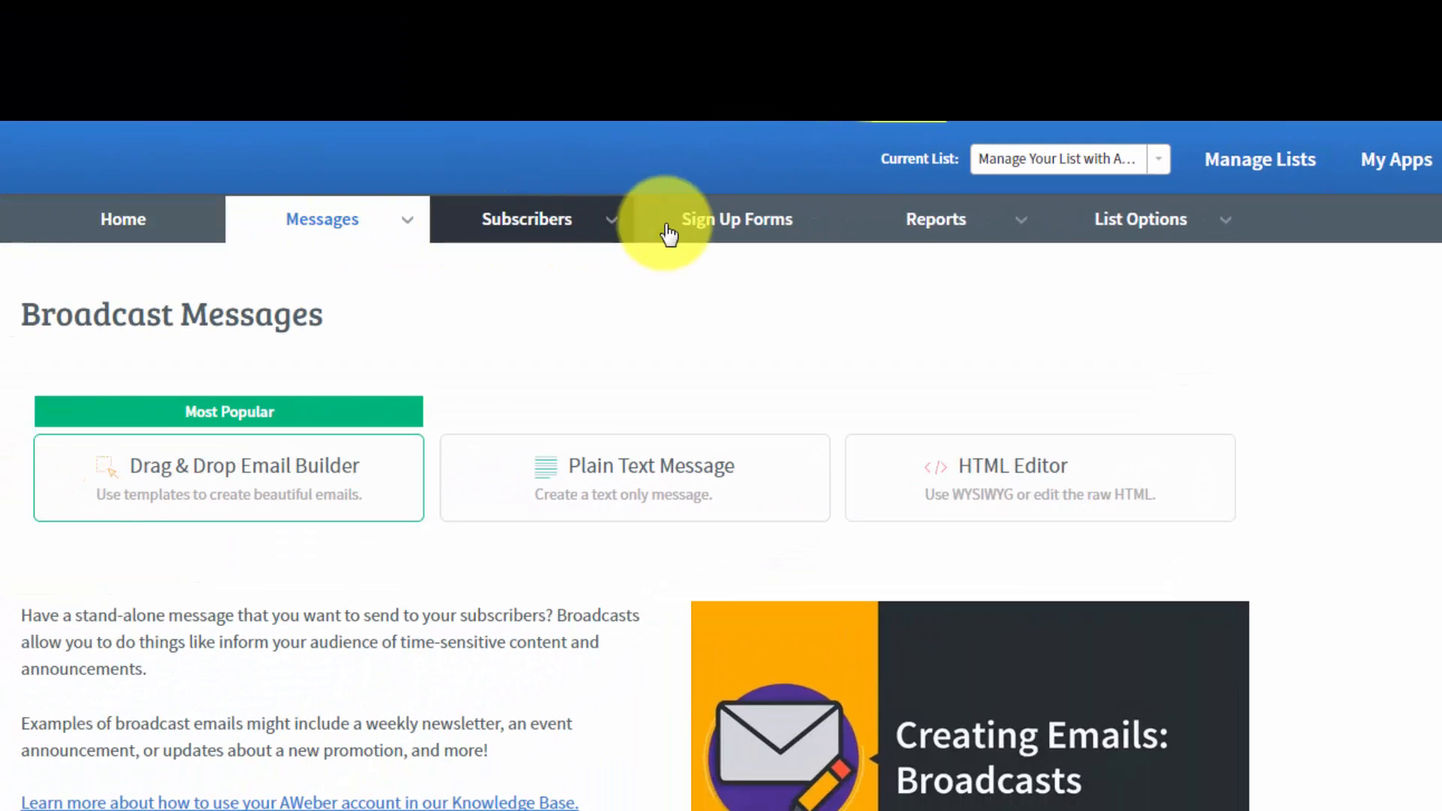
mouse_move(532, 225)
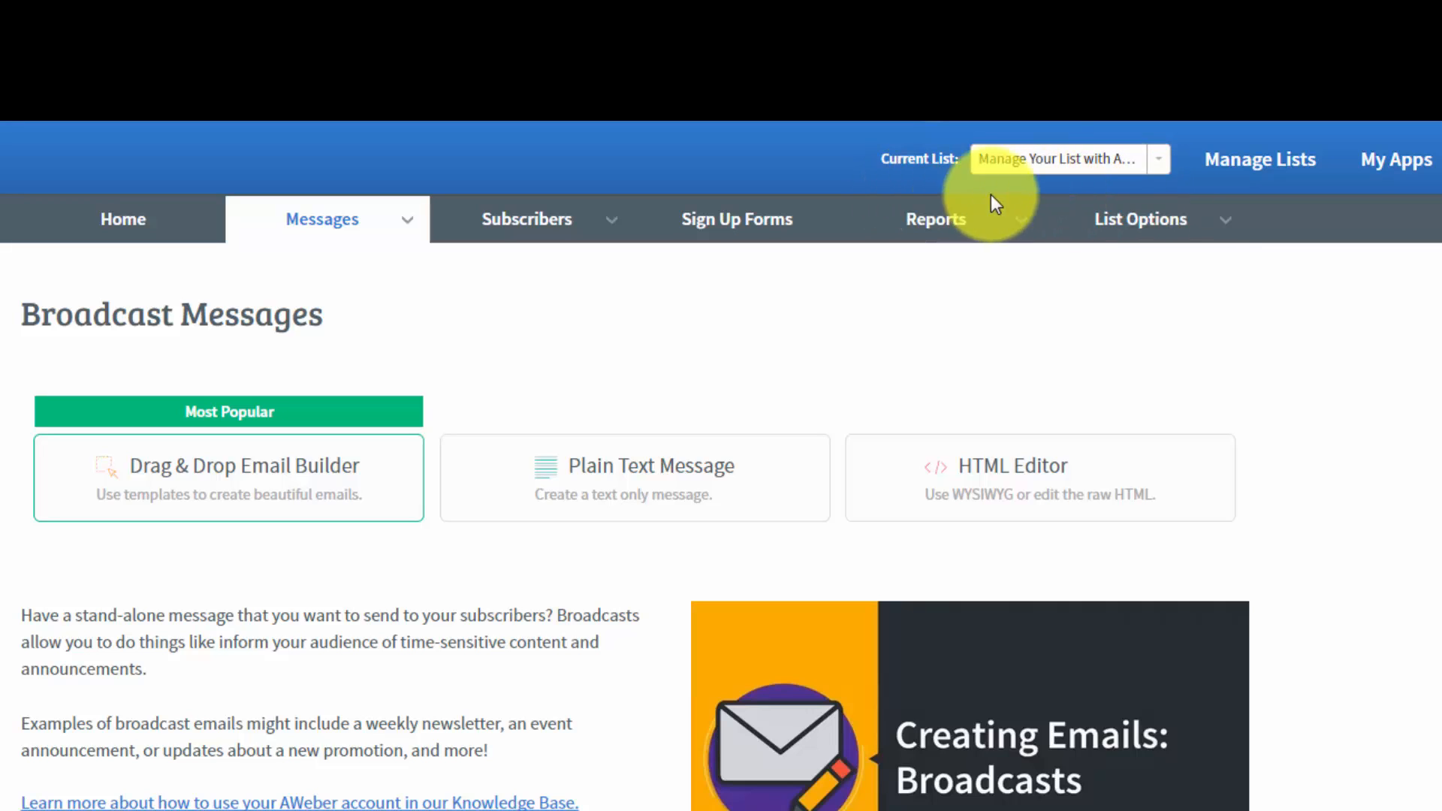
mouse_move(1160, 215)
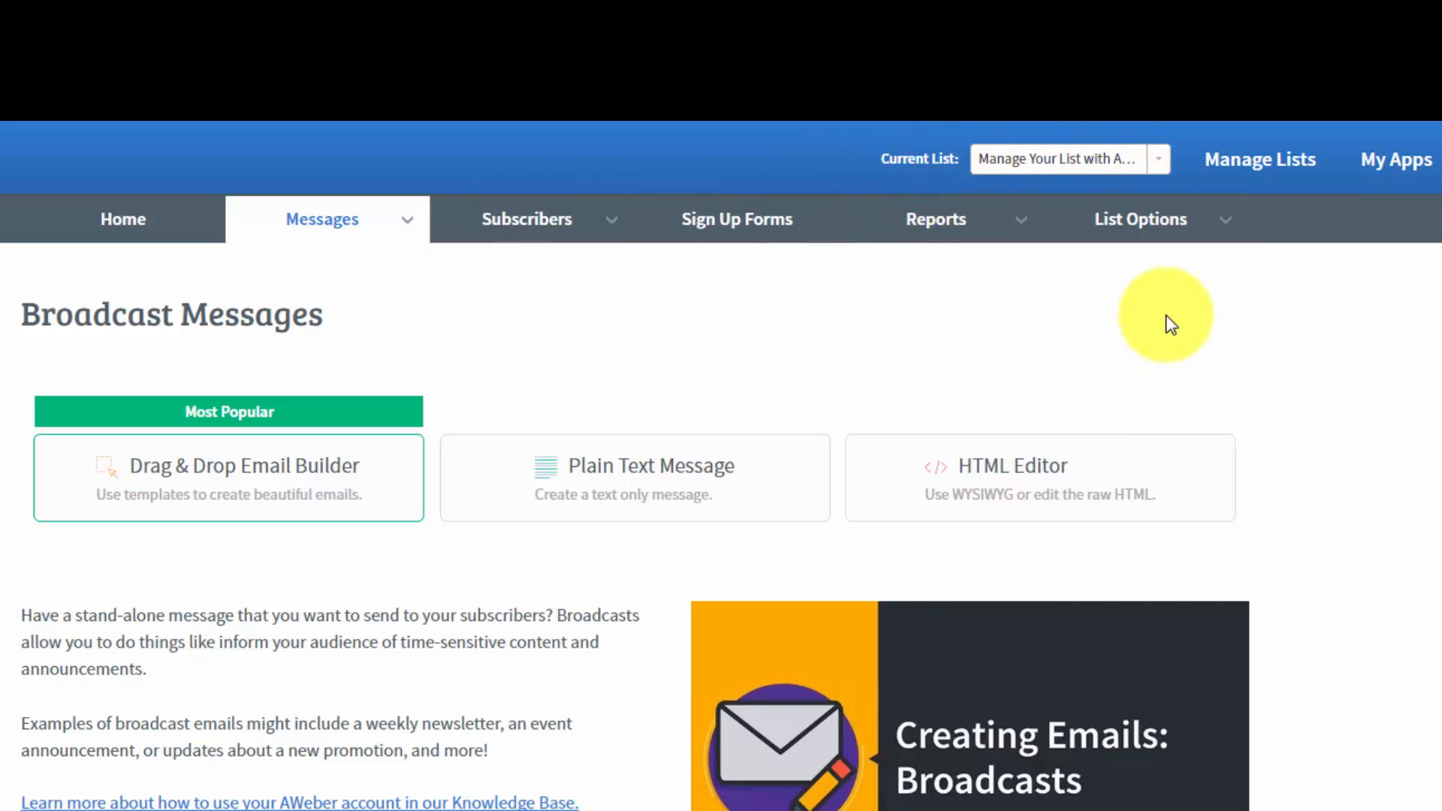